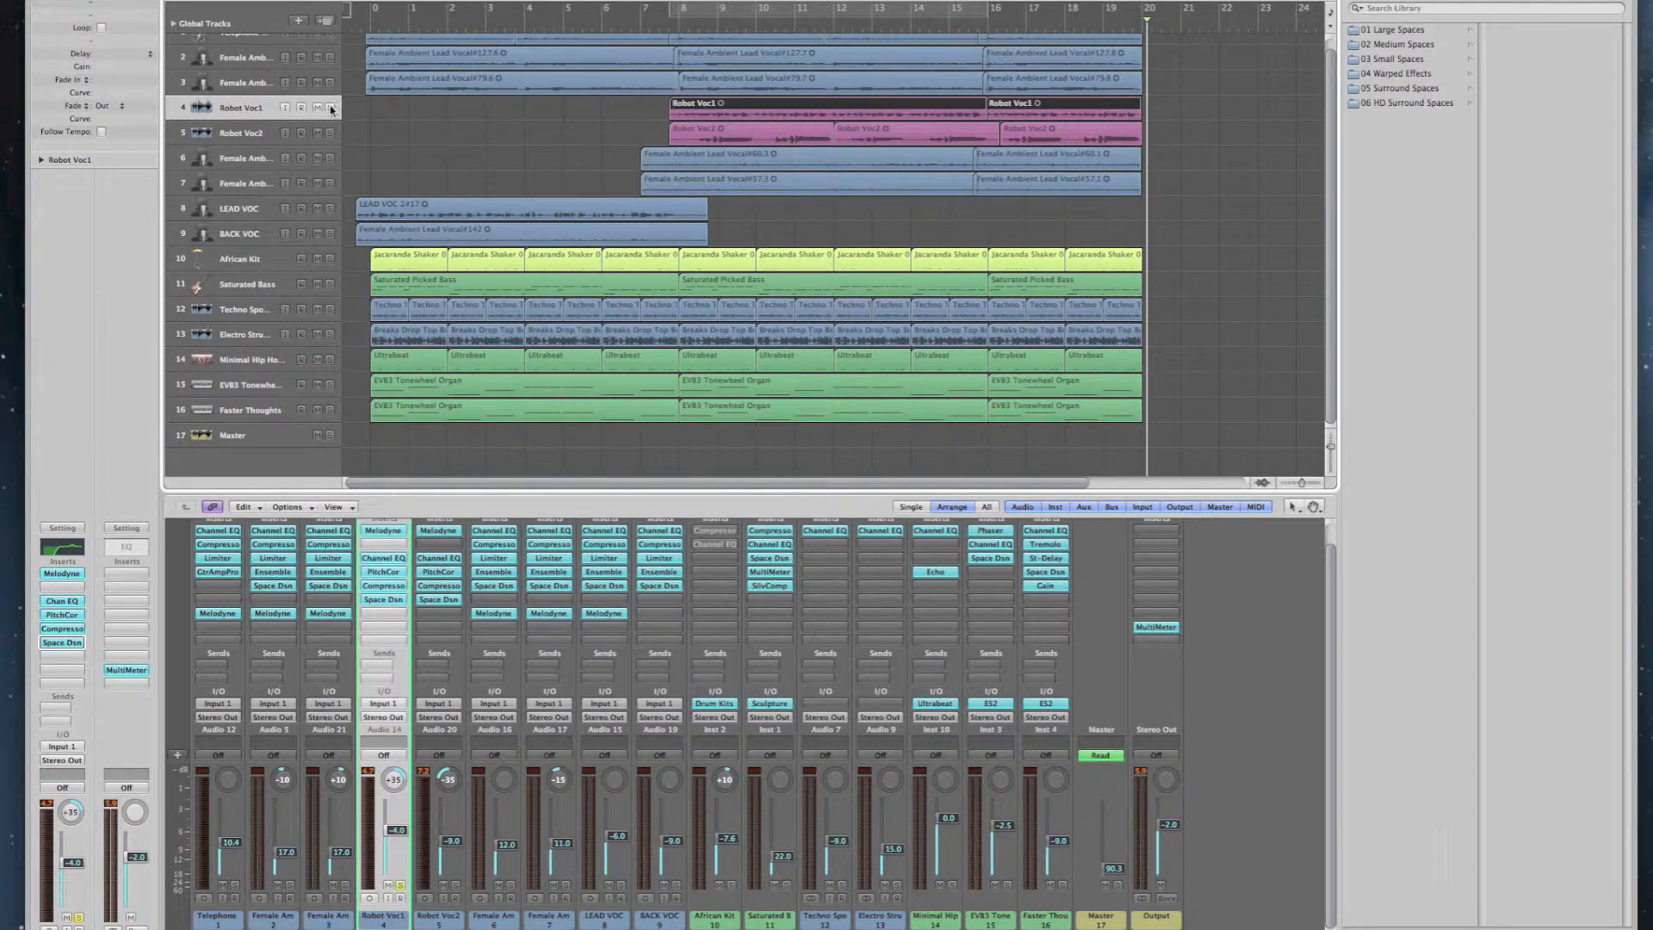
Step: Solo Robot Voc2 together with Robot Voc1, turn on the cycle region from bar 8 to 16 and play it
click(329, 133)
click(739, 15)
key(space)
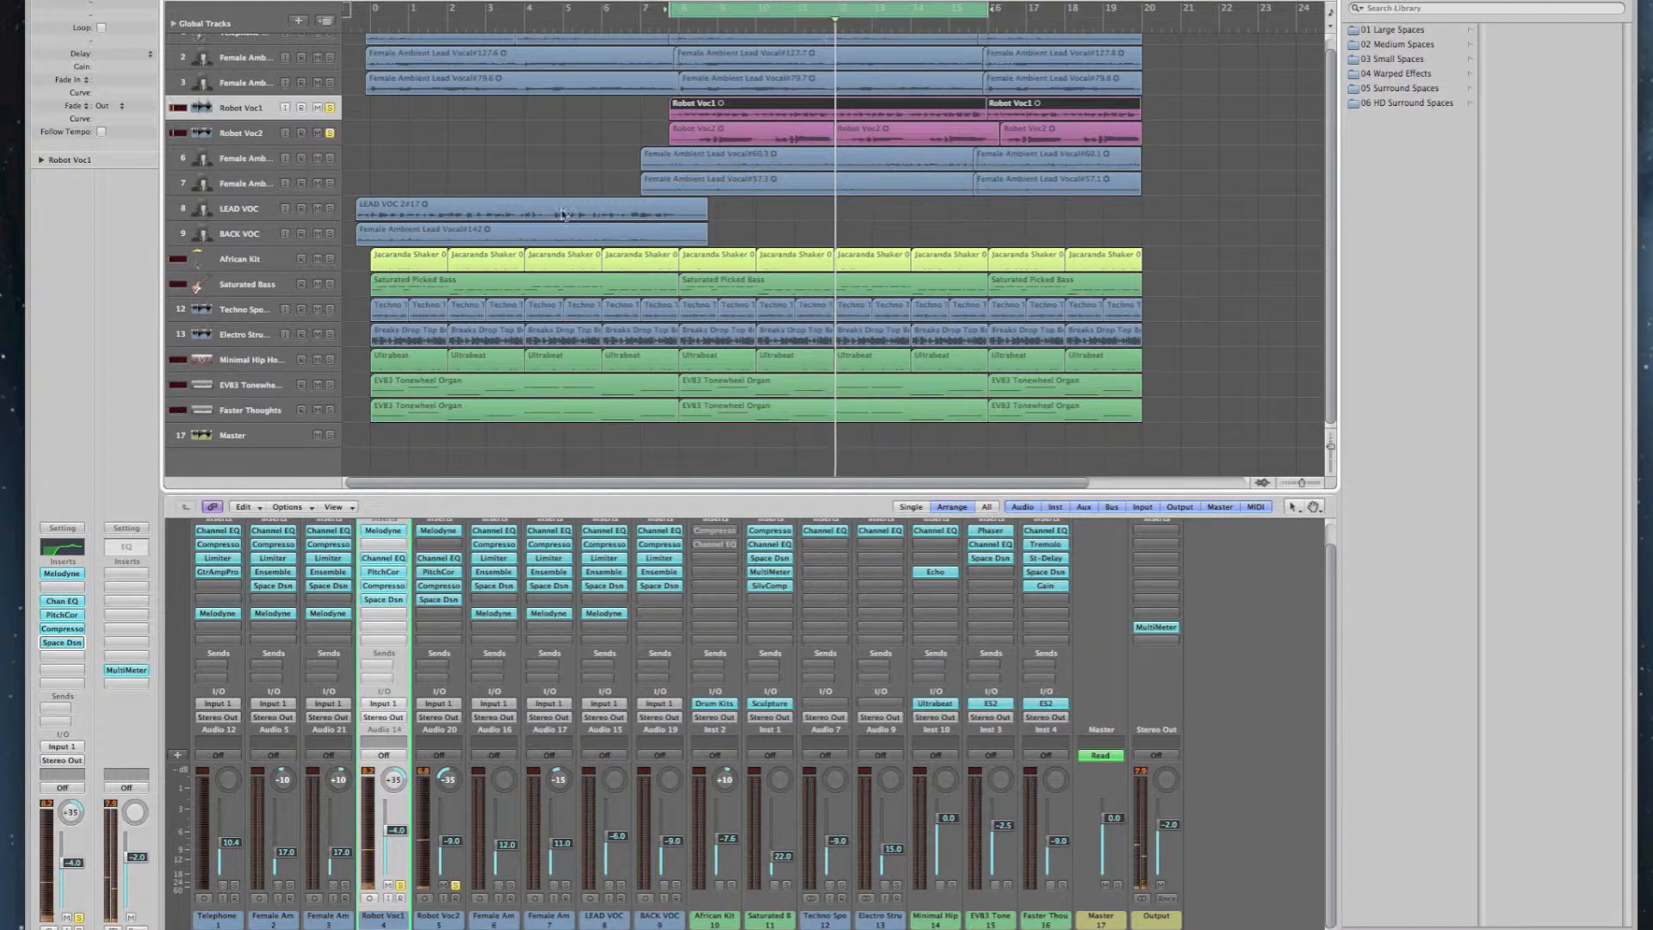
Step: Bypass the Channel EQ, Pitch Correction, Compressor and Space Designer on Robot Voc1 and Robot Voc2 during playback to hear the dry vocals
alt+click(388, 559)
alt+click(387, 573)
alt+click(388, 586)
alt+click(387, 600)
alt+click(439, 563)
alt+click(439, 572)
alt+click(439, 586)
alt+click(441, 599)
key(space)
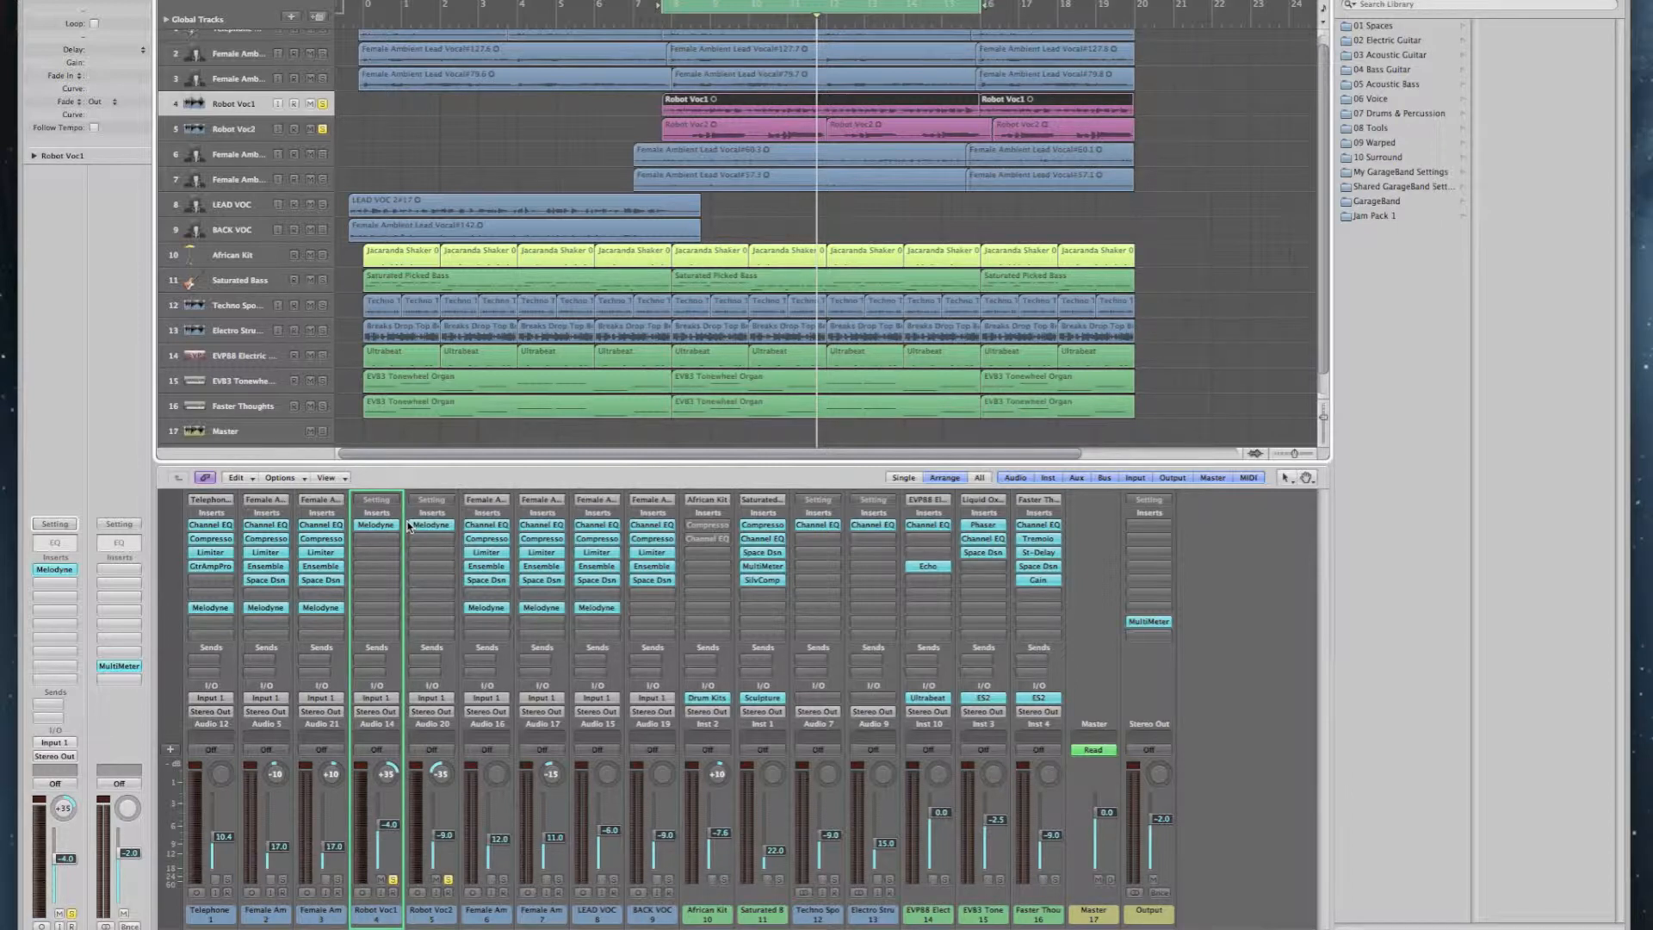
Step: In Robot Voc1's Melodyne editor, split the noise off the starts and ends of the sung phrases
click(411, 525)
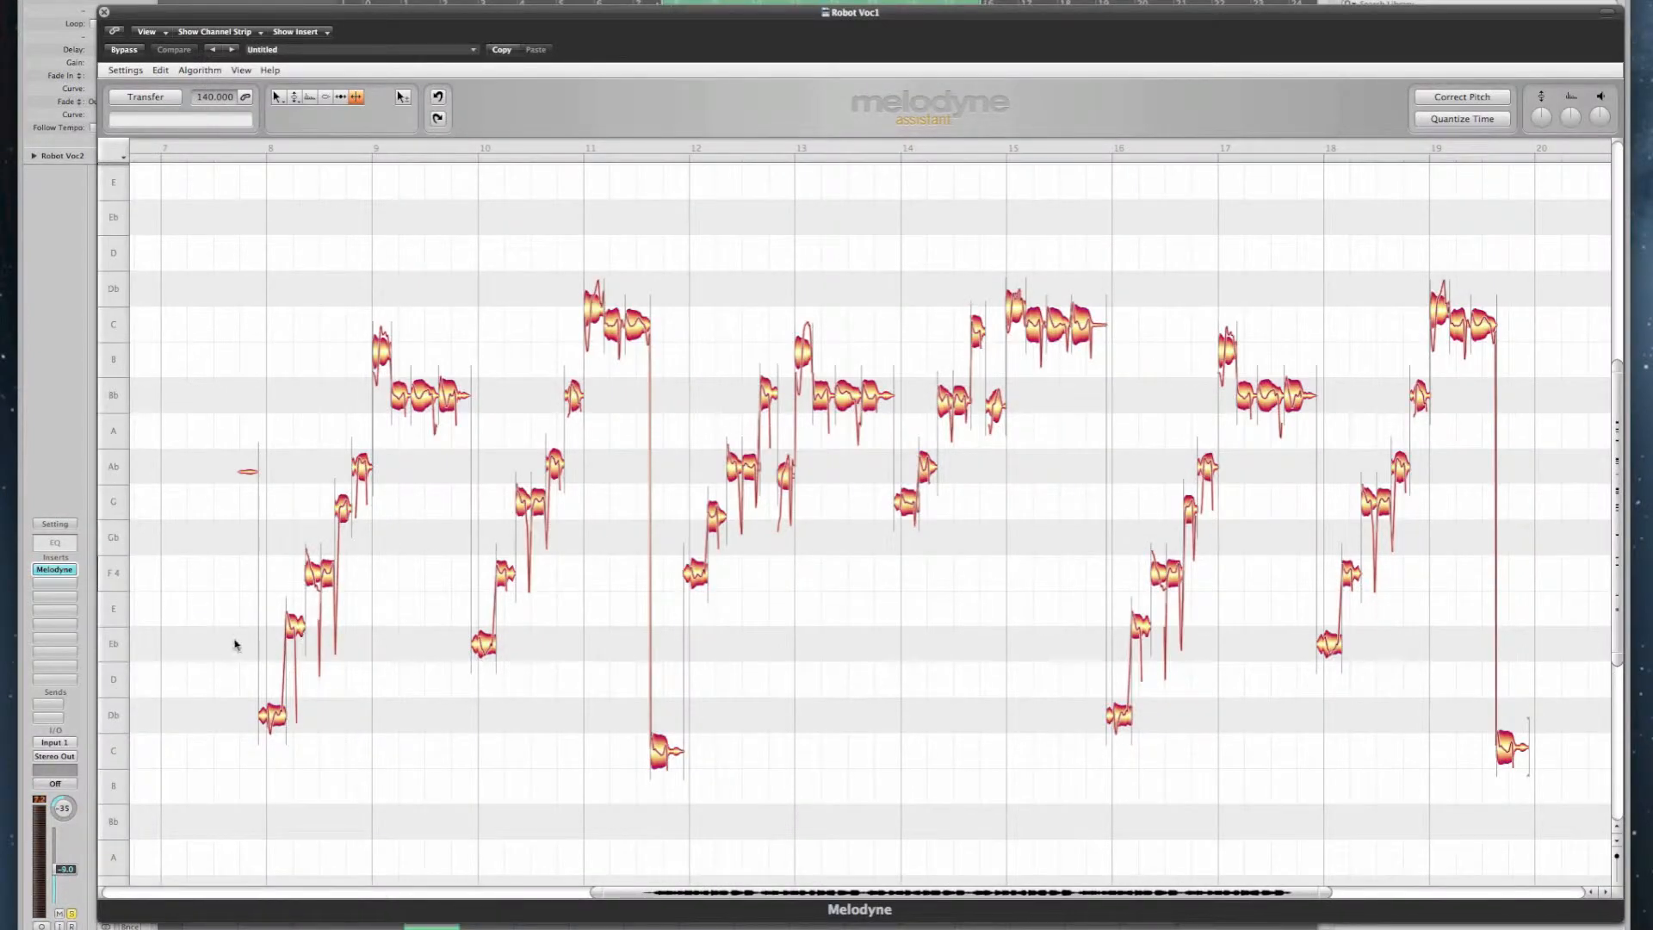
right_click(249, 585)
click(248, 589)
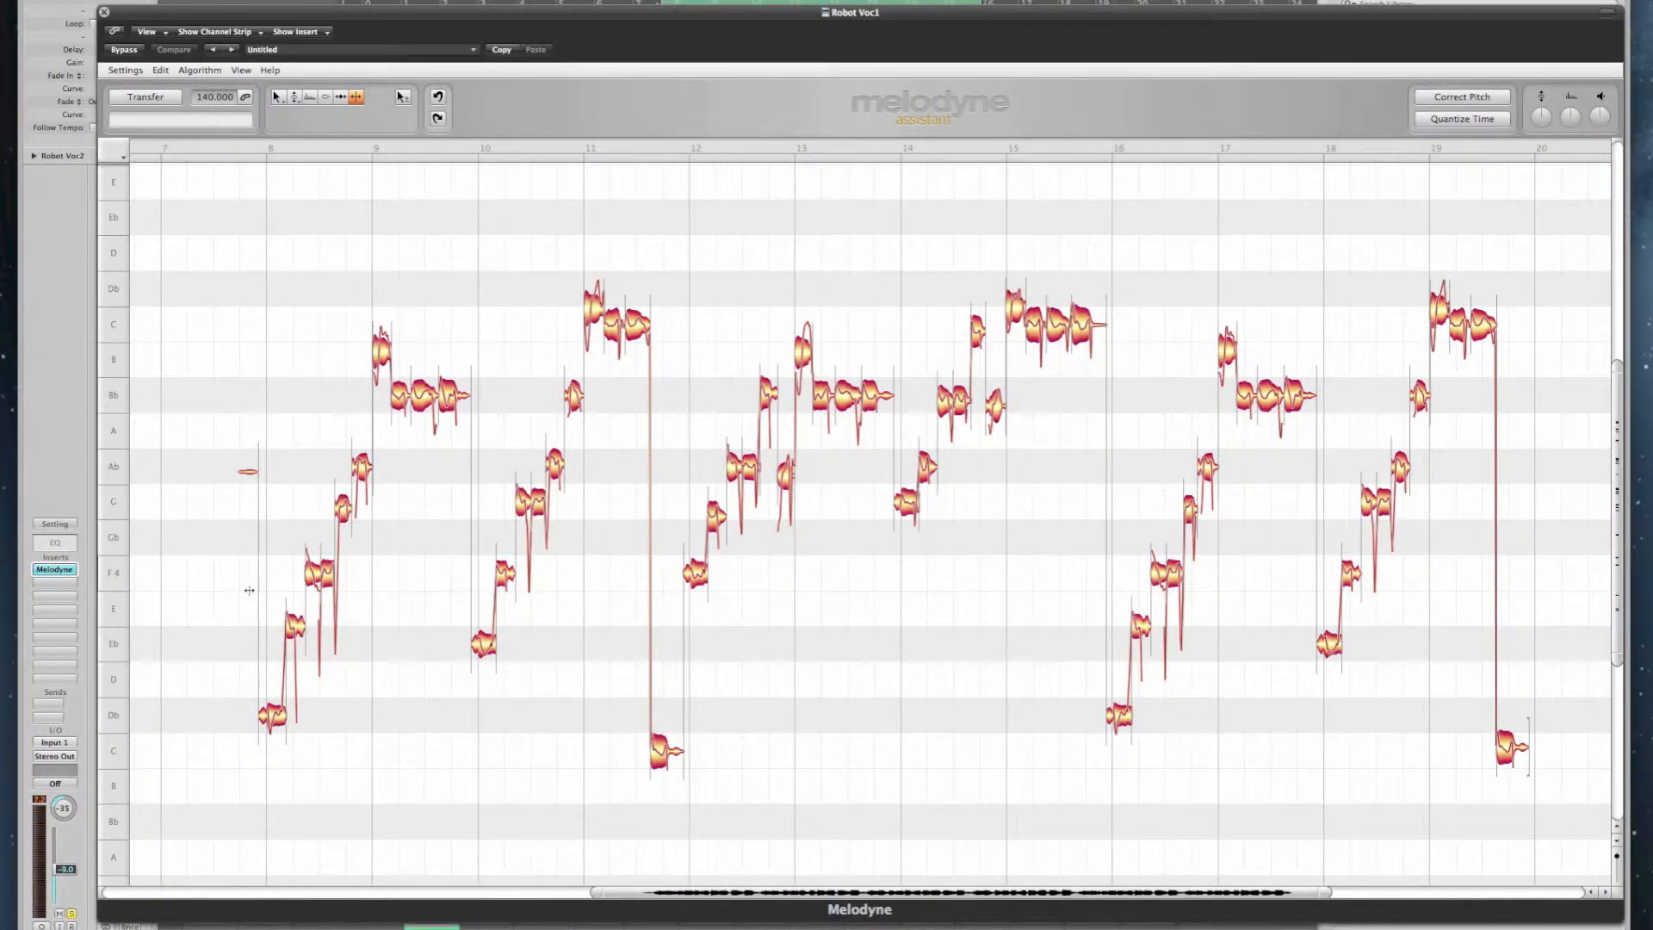
double_click(266, 714)
double_click(479, 644)
double_click(674, 751)
double_click(690, 573)
double_click(901, 502)
double_click(1112, 714)
double_click(1324, 644)
double_click(1521, 748)
Step: Delete the separated noise segments between the phrases of Robot Voc1 in Melodyne
click(278, 97)
click(263, 651)
key(Delete)
click(890, 429)
key(Delete)
key(Delete)
click(356, 97)
click(278, 98)
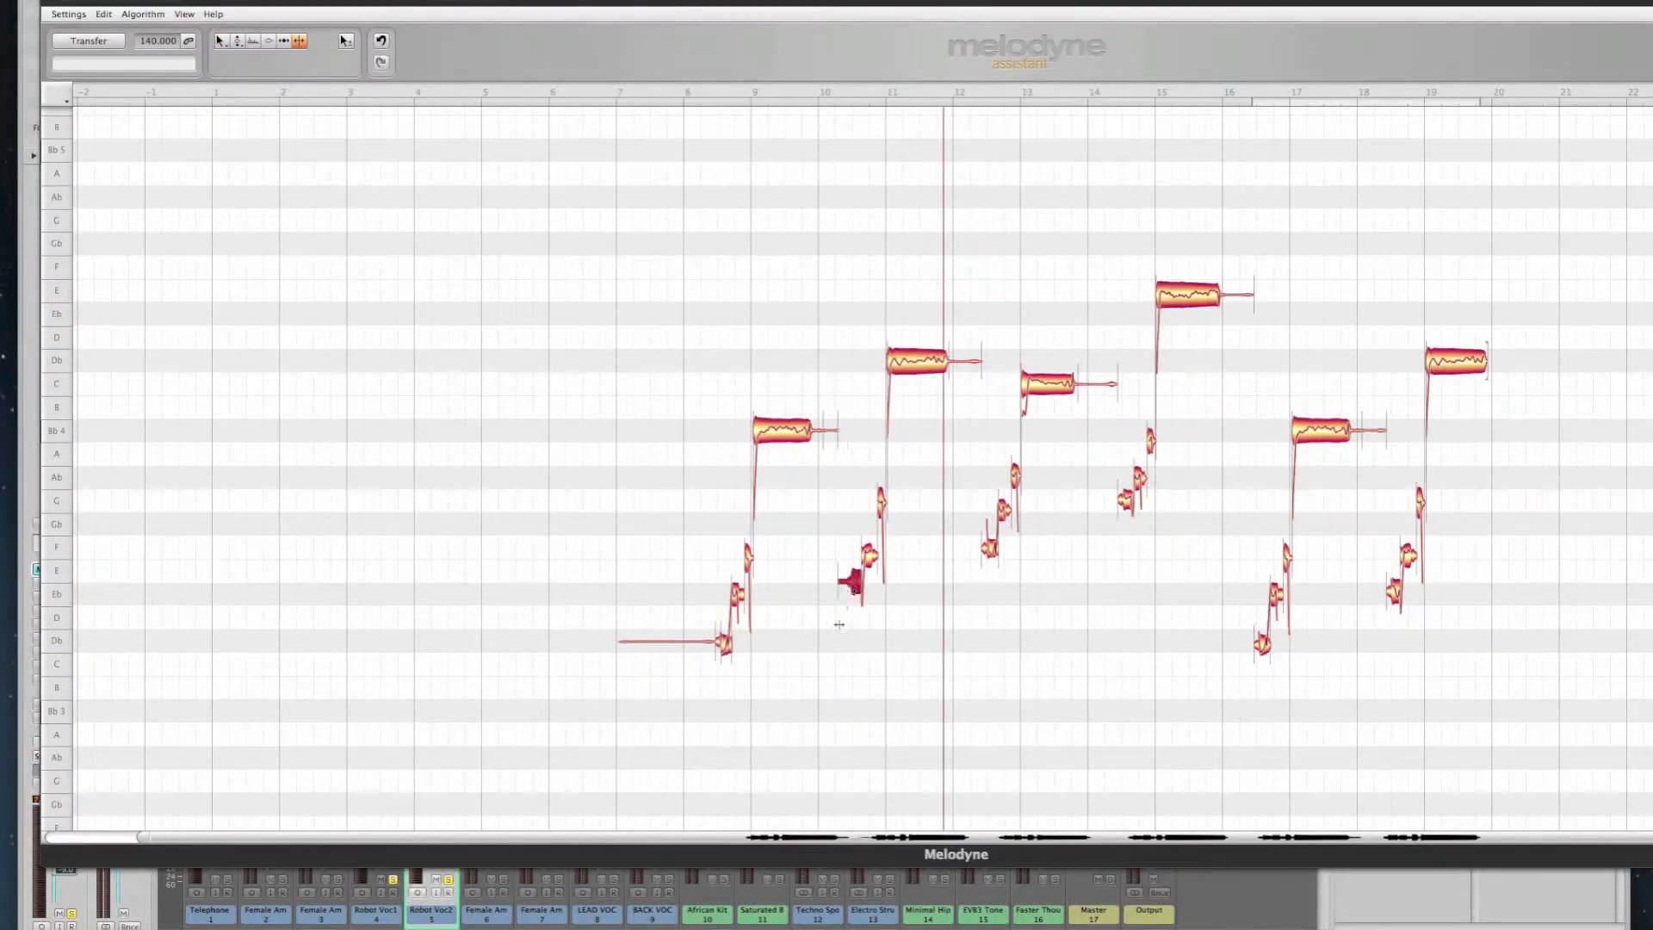
Step: In Robot Voc2's Melodyne editor, split the noise off the phrase starts and delete the separated noise segments
double_click(852, 594)
double_click(987, 547)
double_click(1260, 643)
double_click(1392, 592)
click(221, 41)
click(716, 642)
key(Delete)
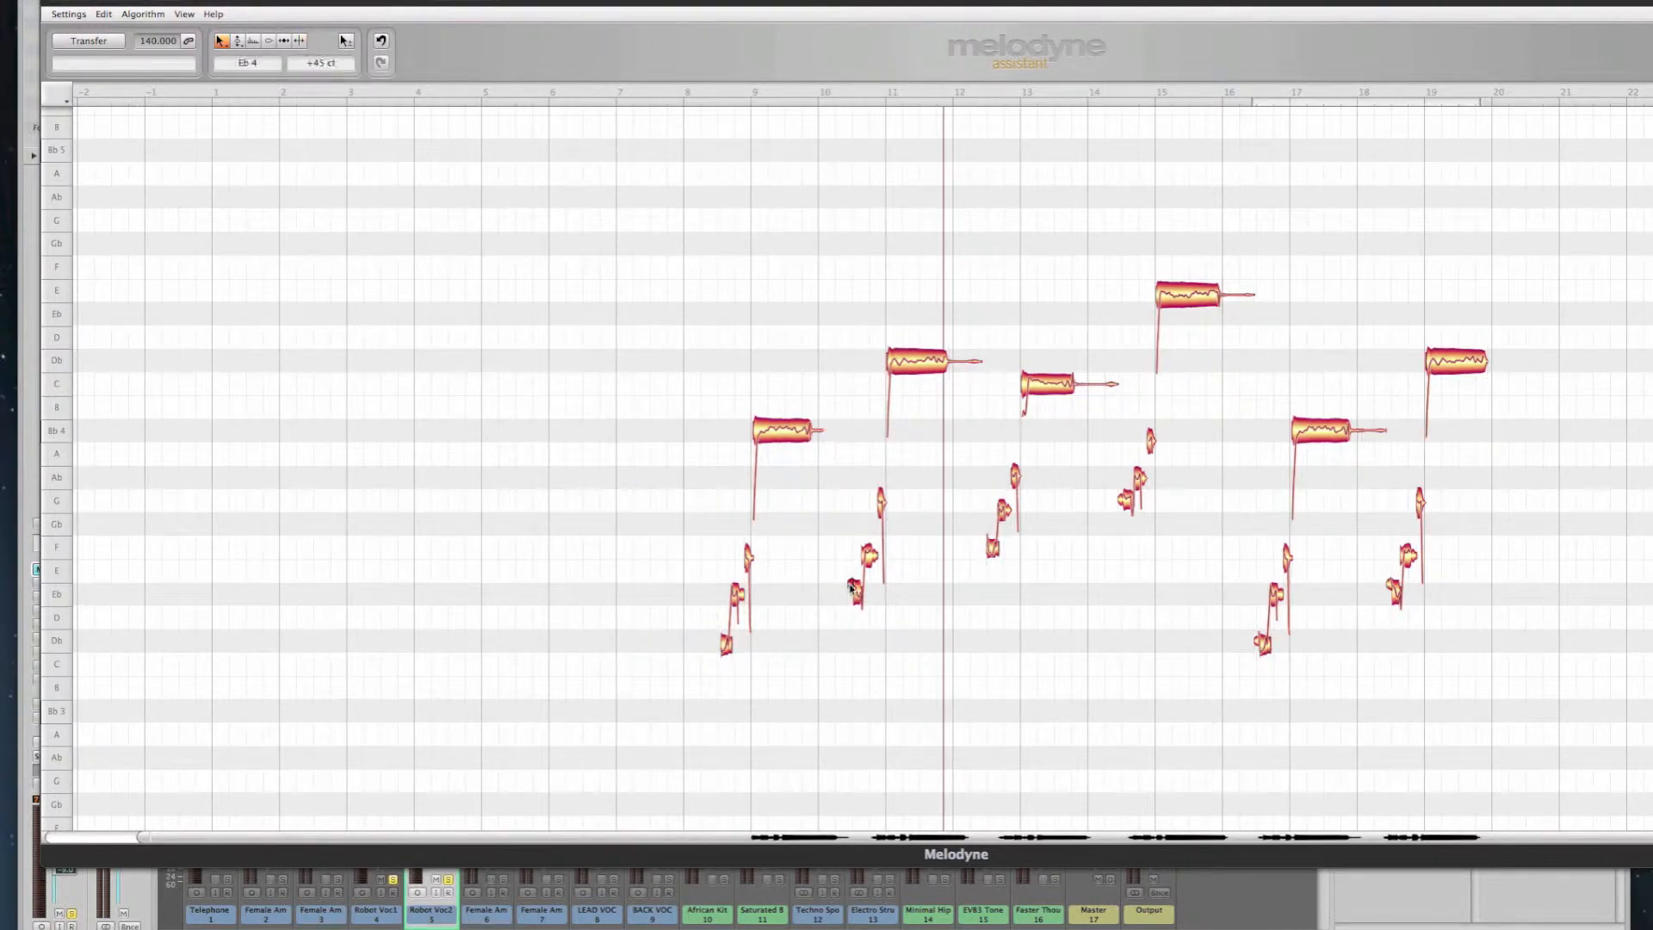
scroll(986, 482, down, 3)
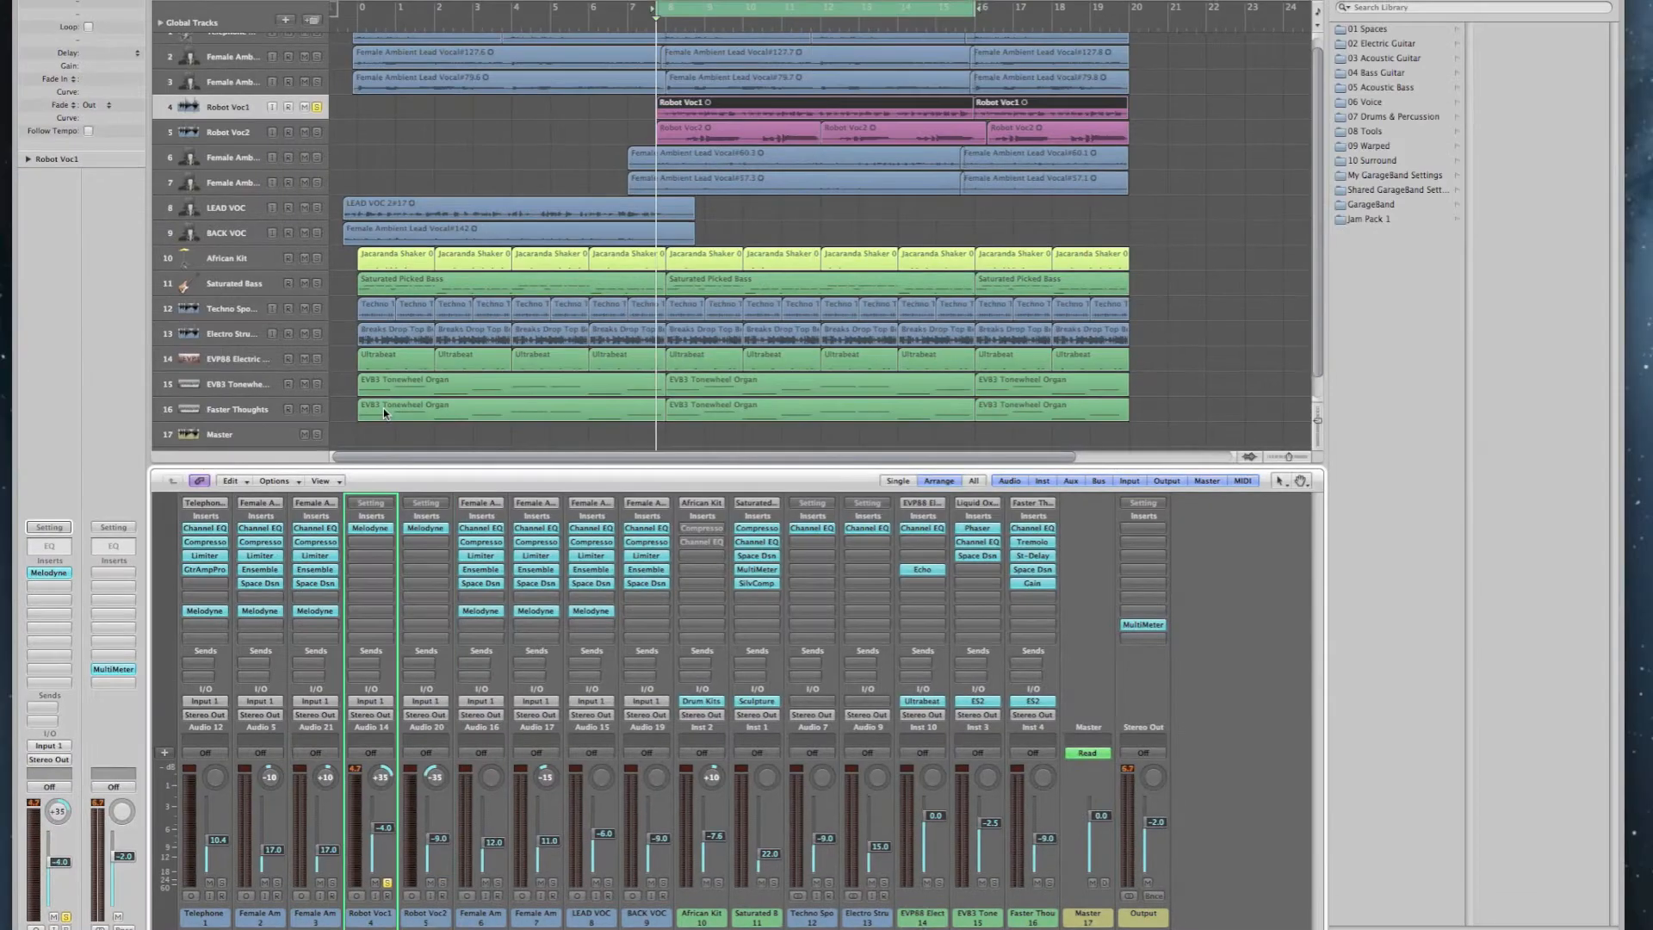
Step: Insert a Channel EQ on Robot Voc1, cut the lows by 24 dB at 295 Hz and boost 3650 Hz by 6.5 dB
click(368, 557)
mouse_move(377, 621)
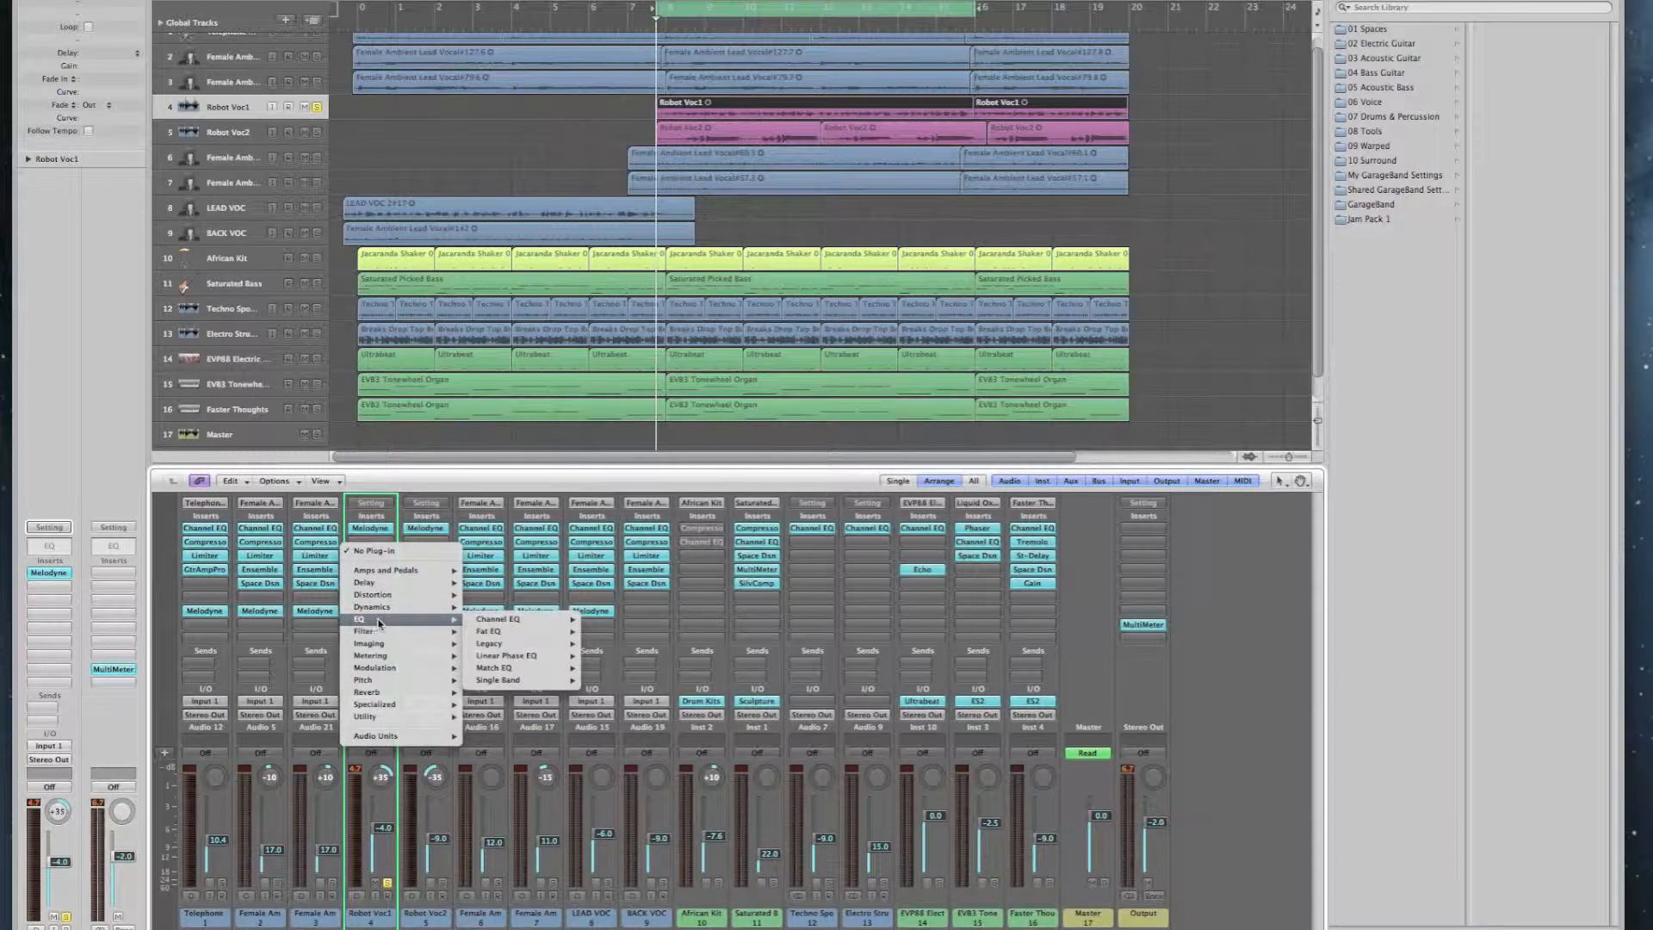
click(606, 625)
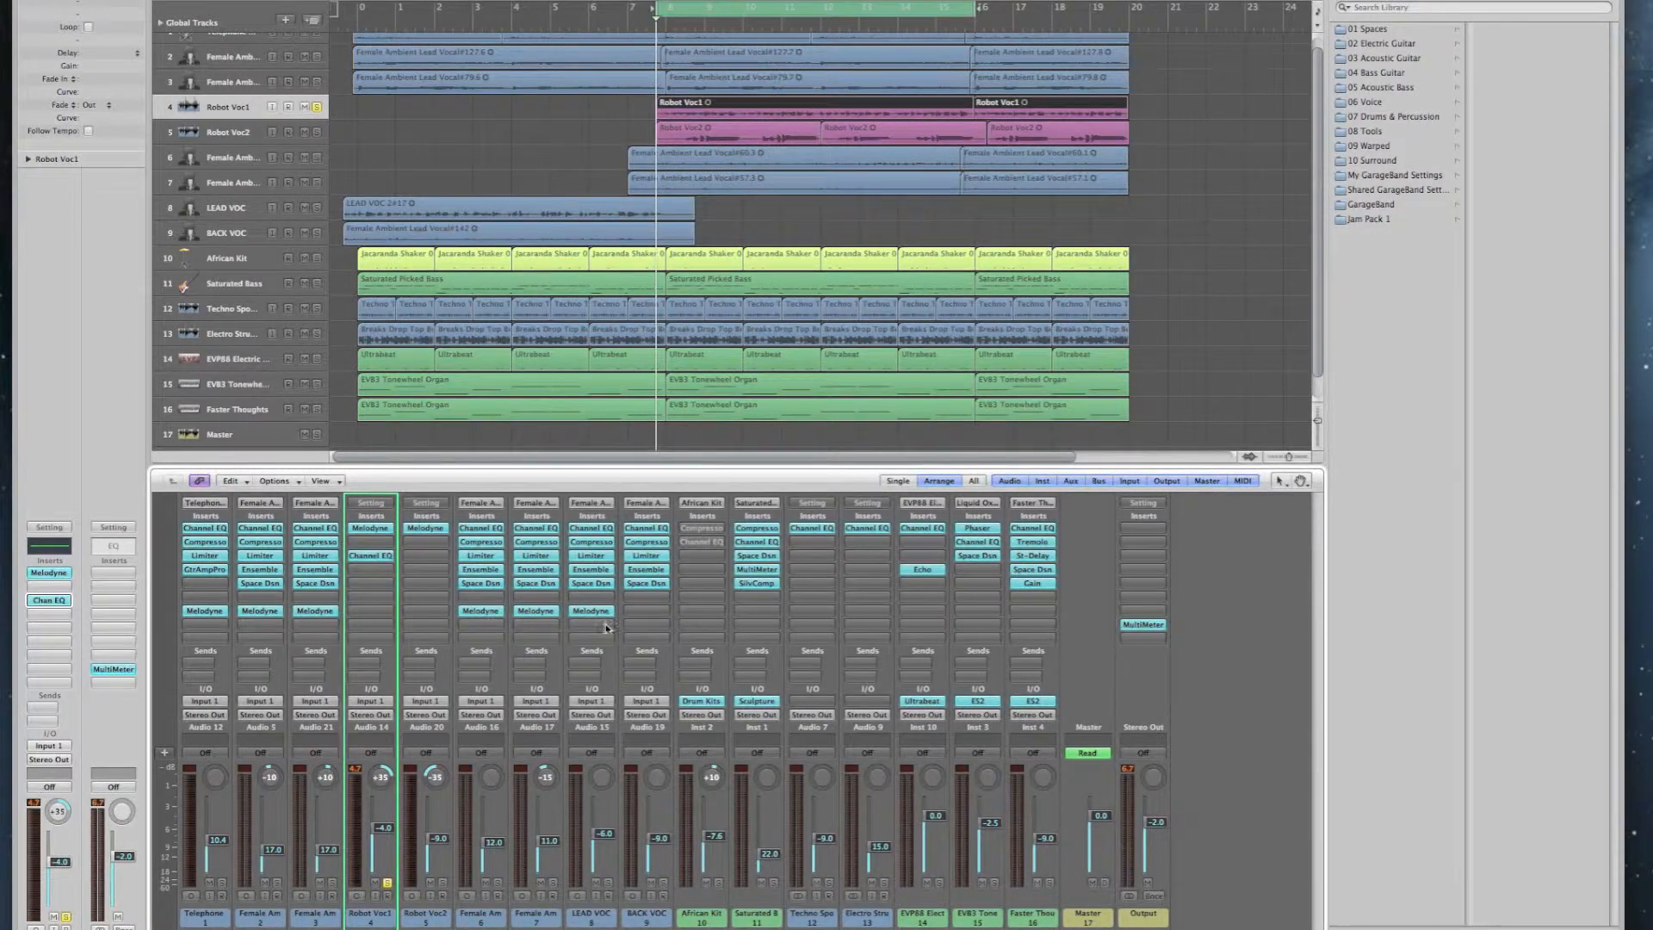
drag(143, 2, 270, 48)
drag(323, 210, 366, 283)
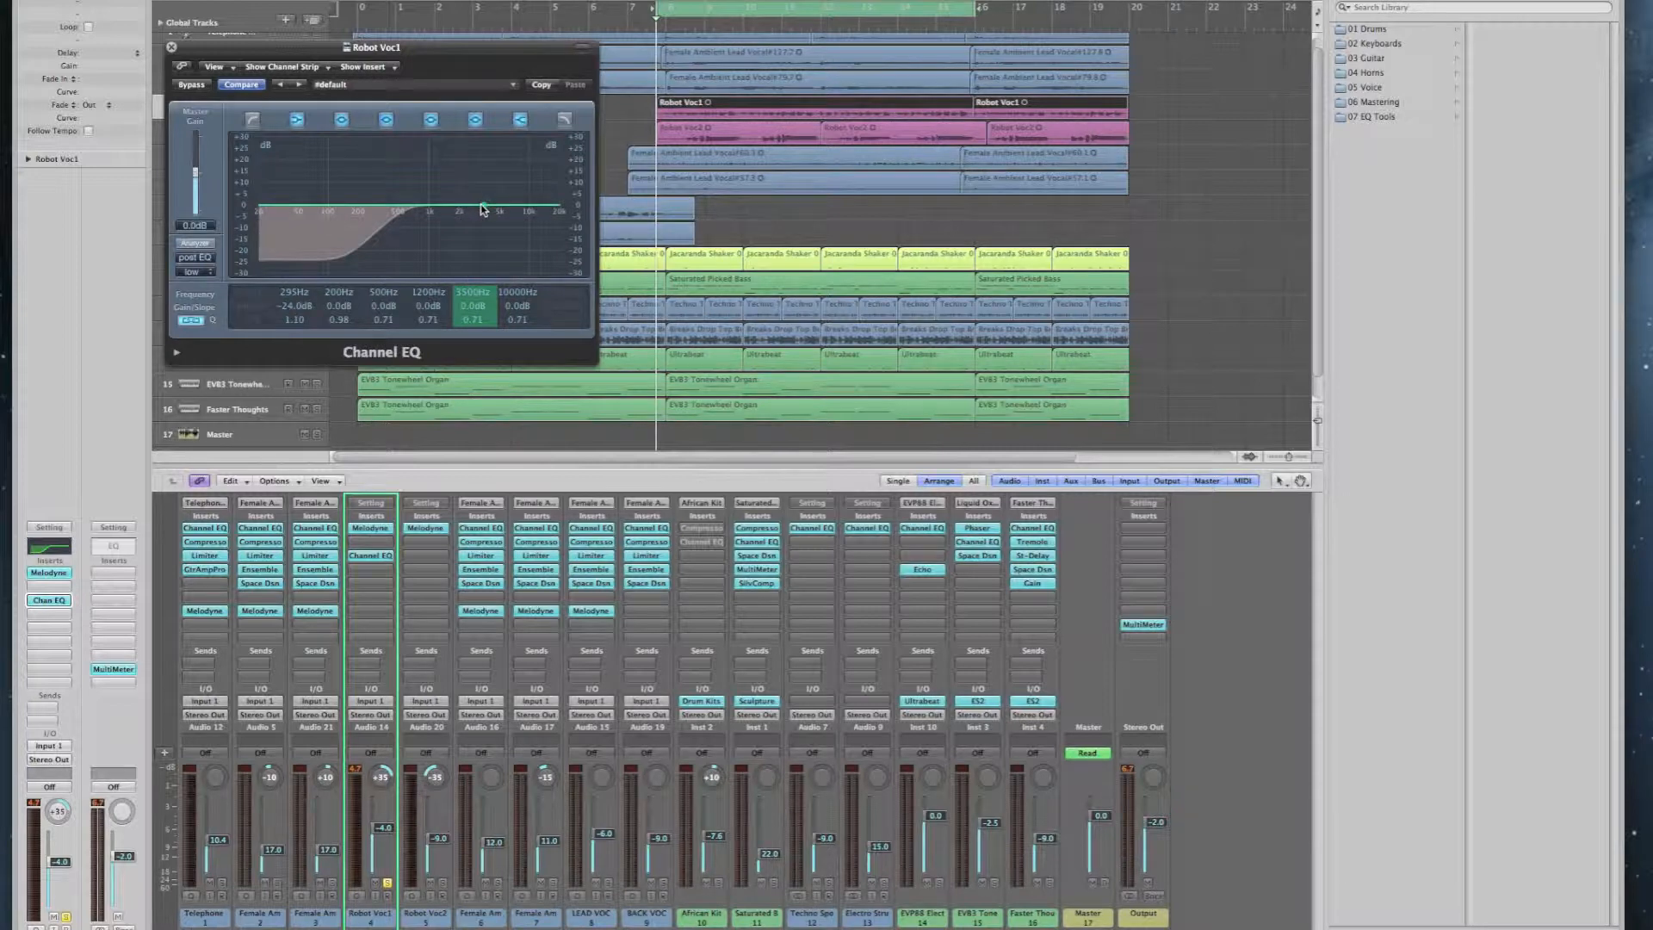
drag(486, 211, 486, 196)
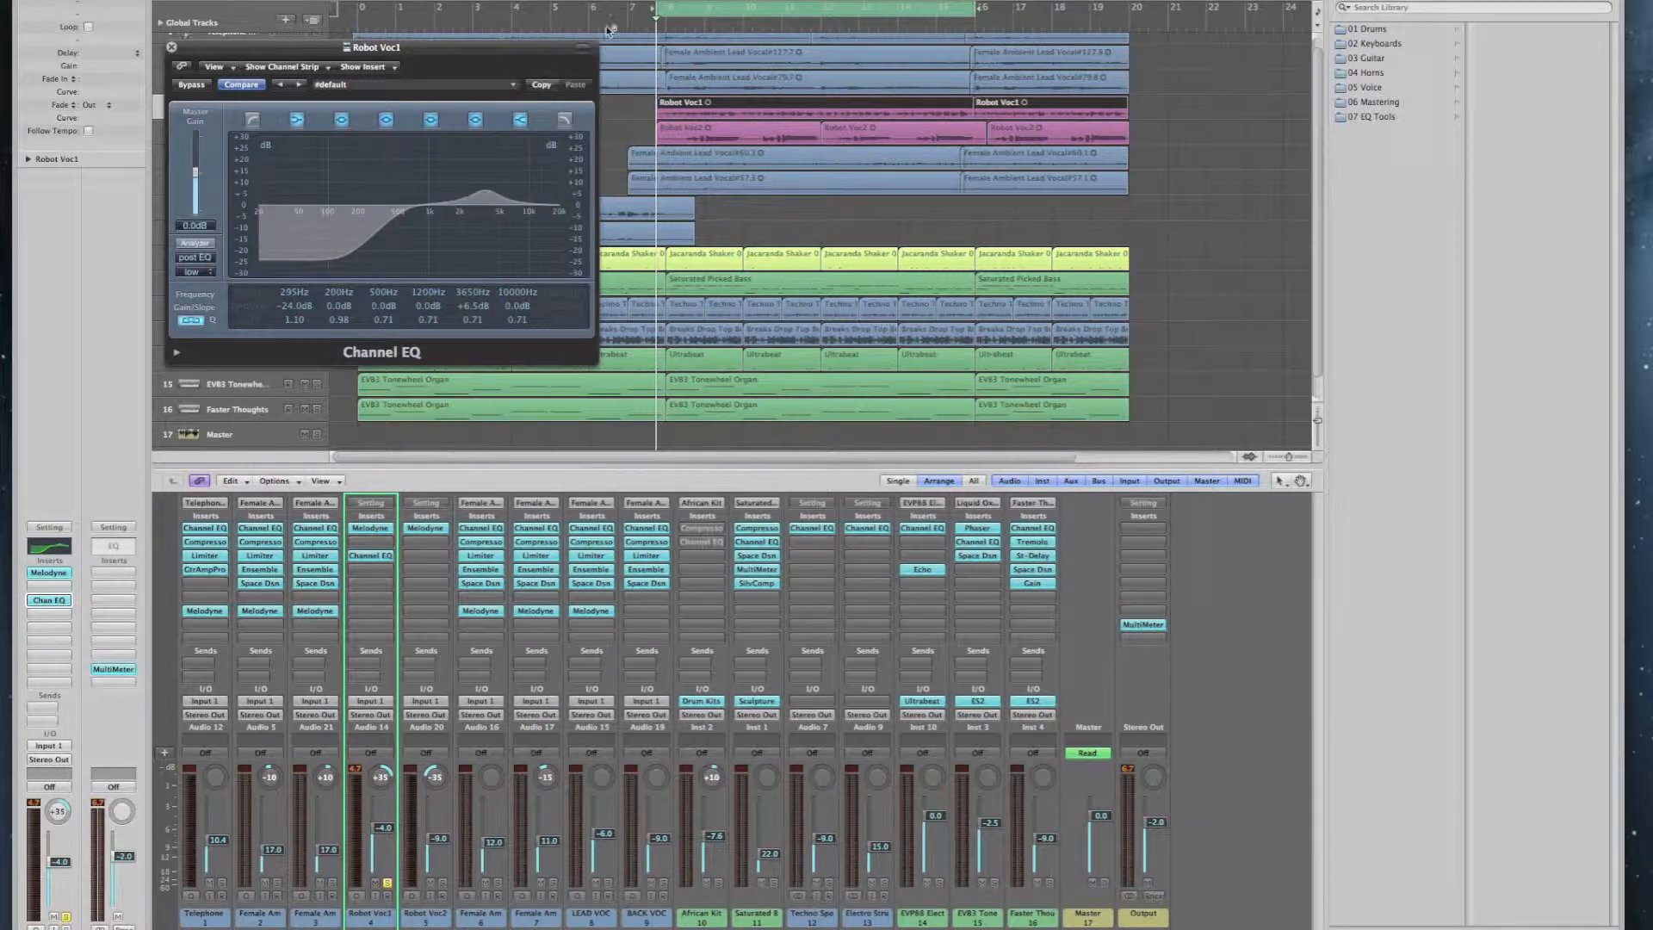
Step: Play Robot Voc1 and compare its sound with the Channel EQ bypassed and active
key(space)
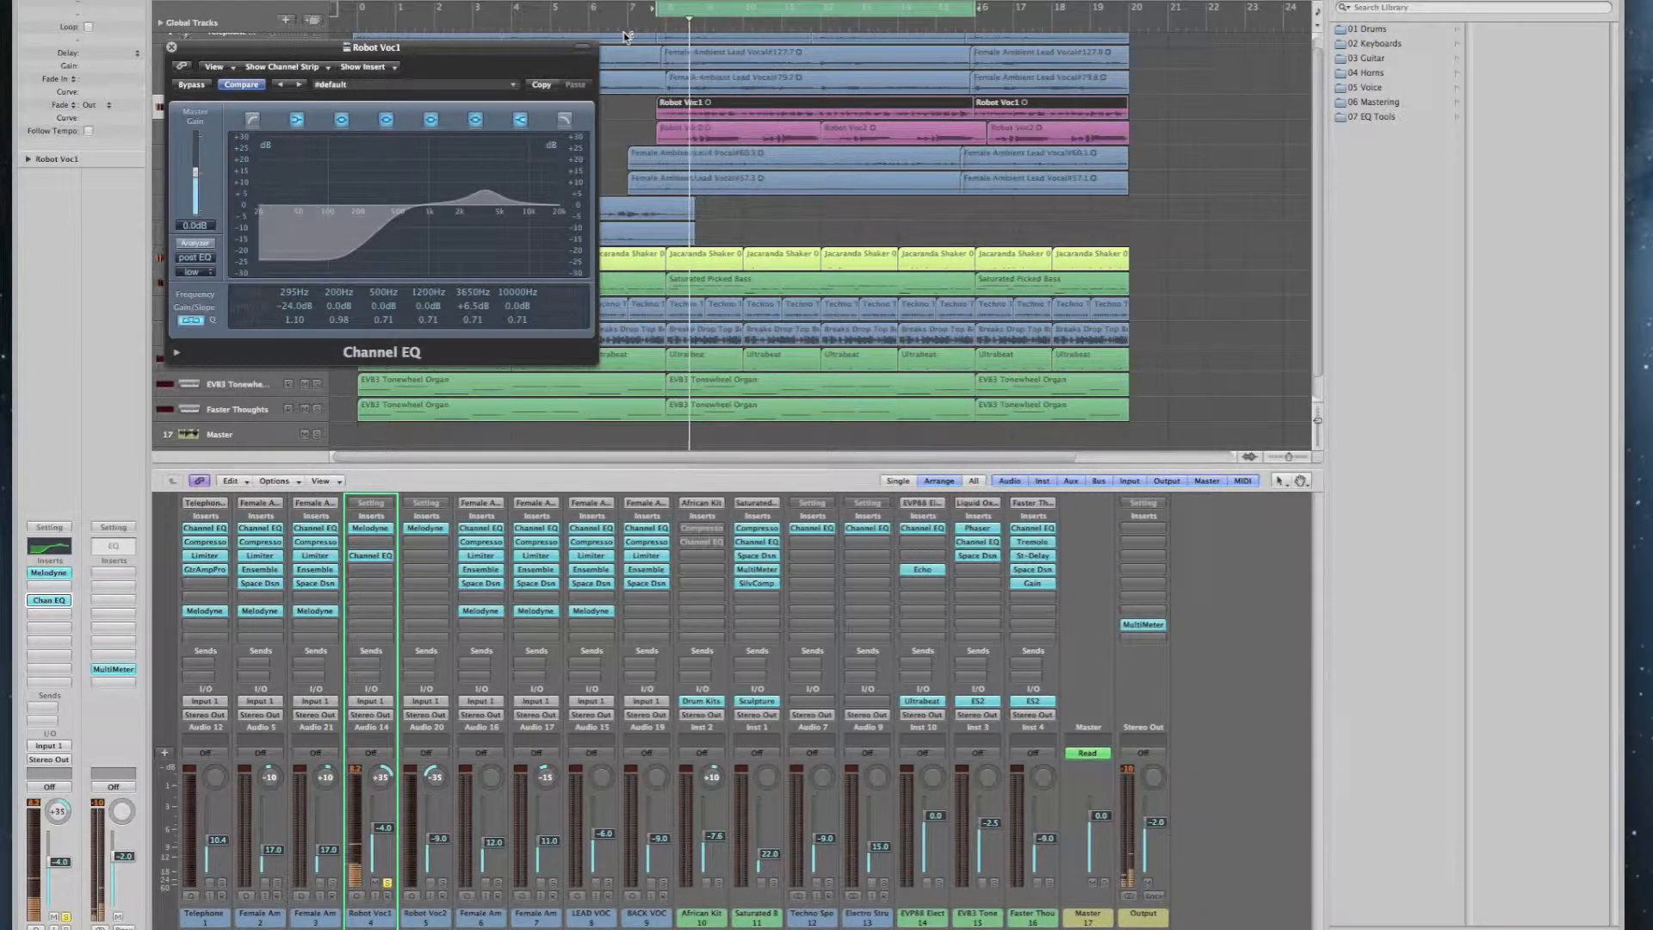
click(191, 86)
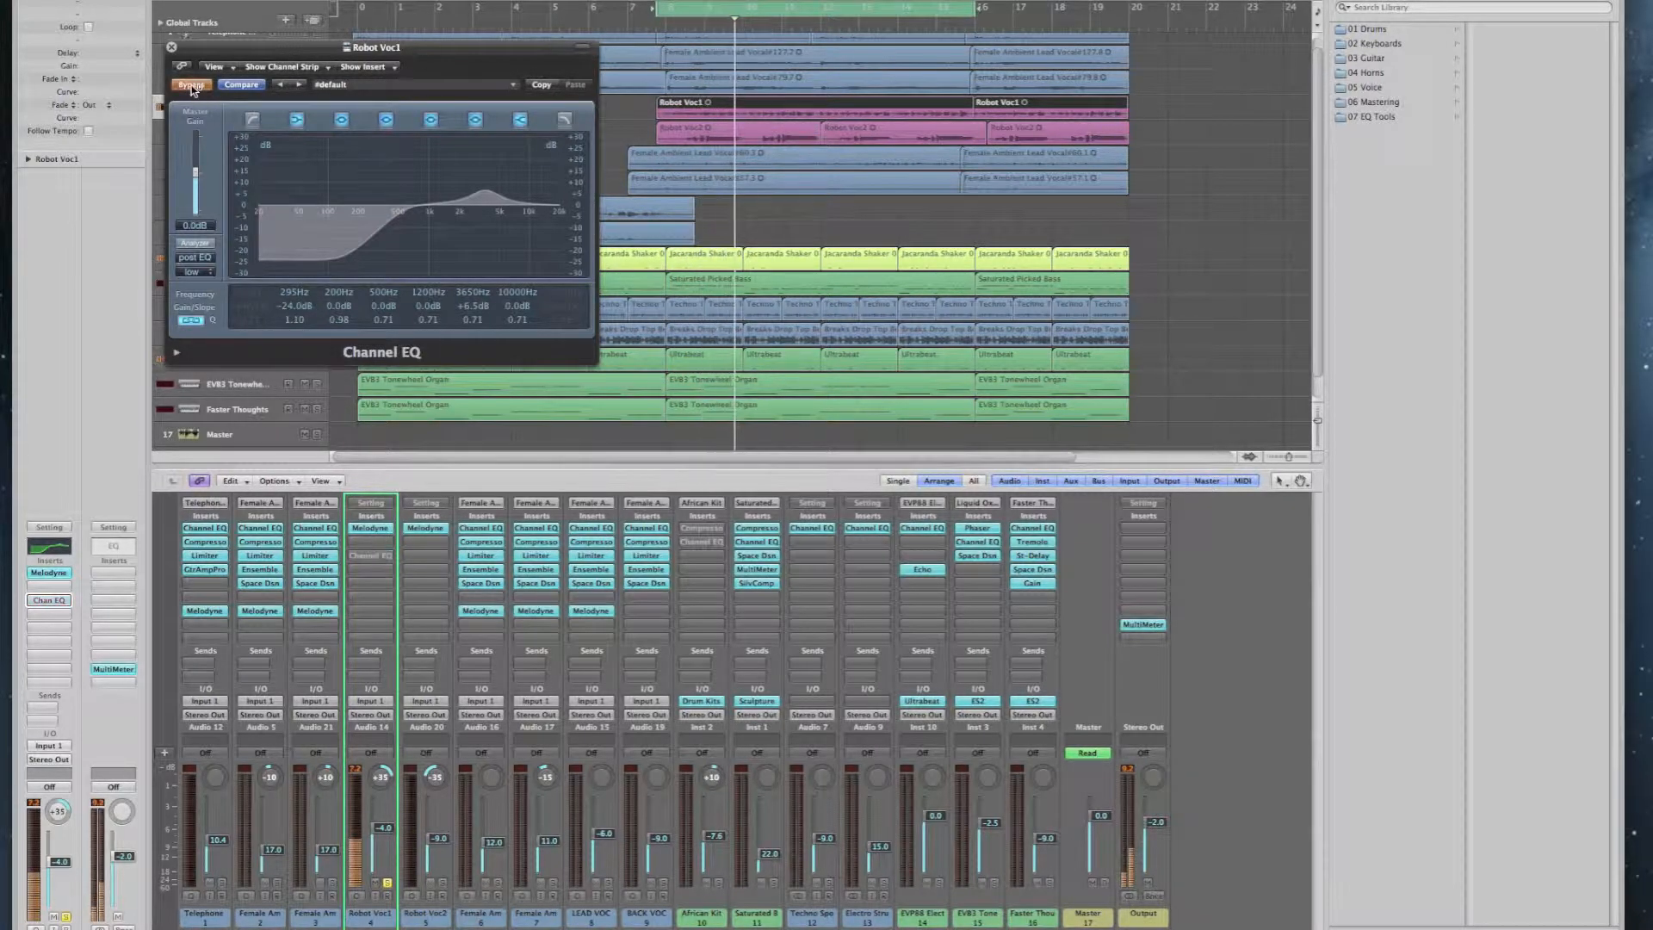
click(192, 85)
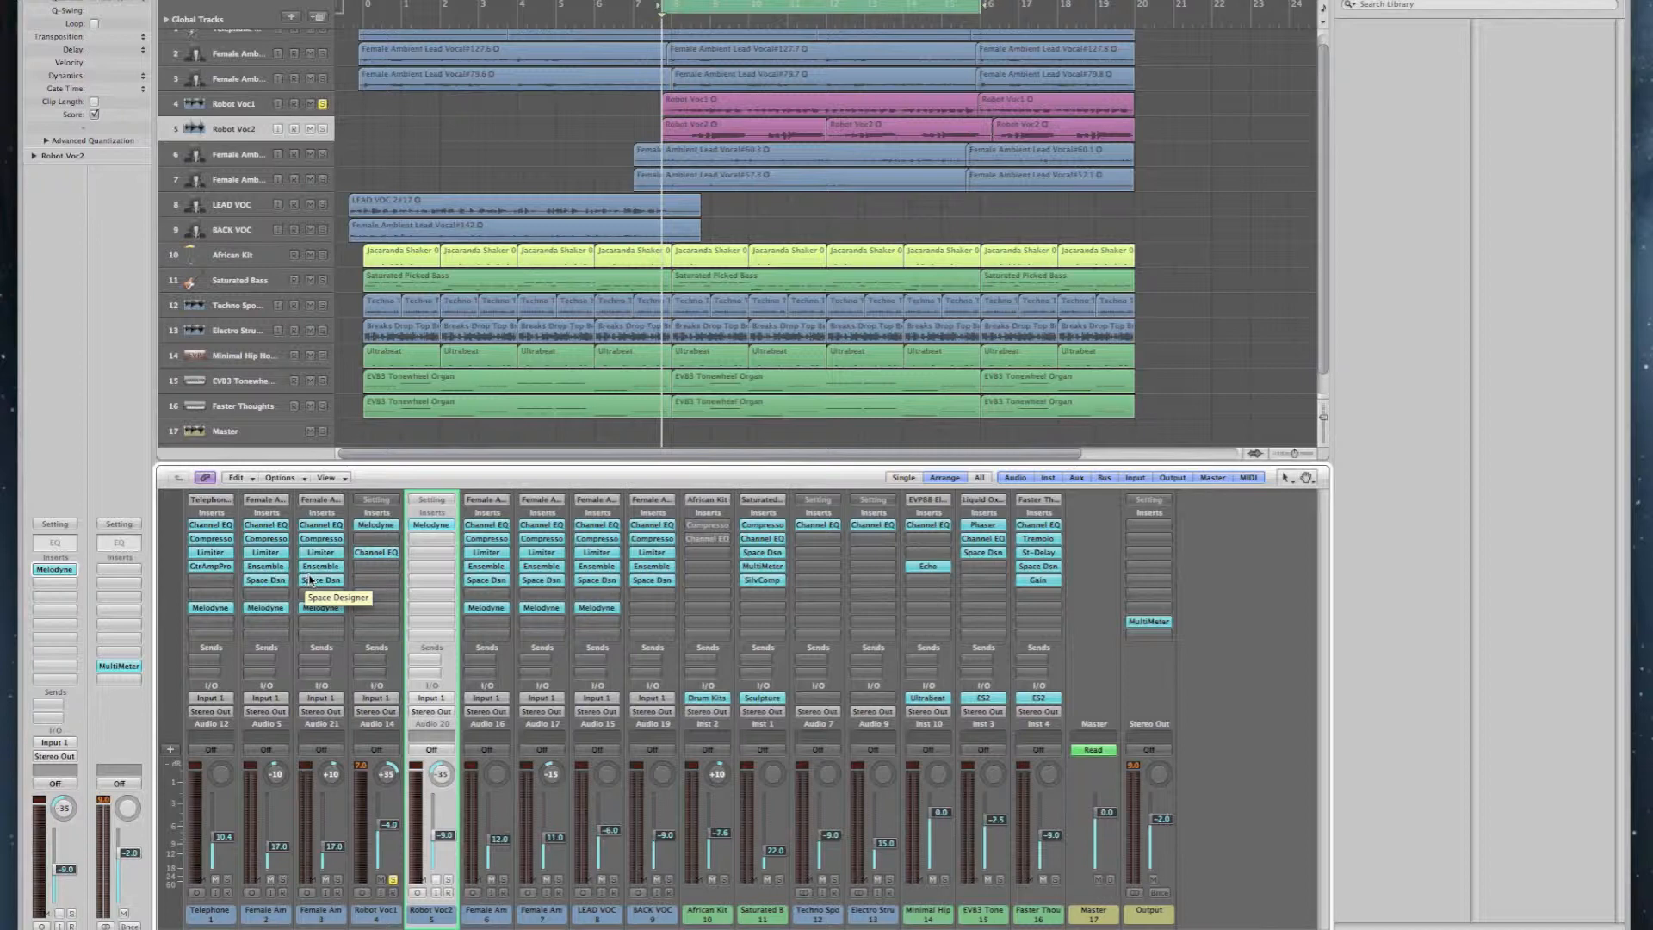
Step: Insert Pitch Correction below the Channel EQ on Robot Voc1 and set its response to 0 ms
click(379, 566)
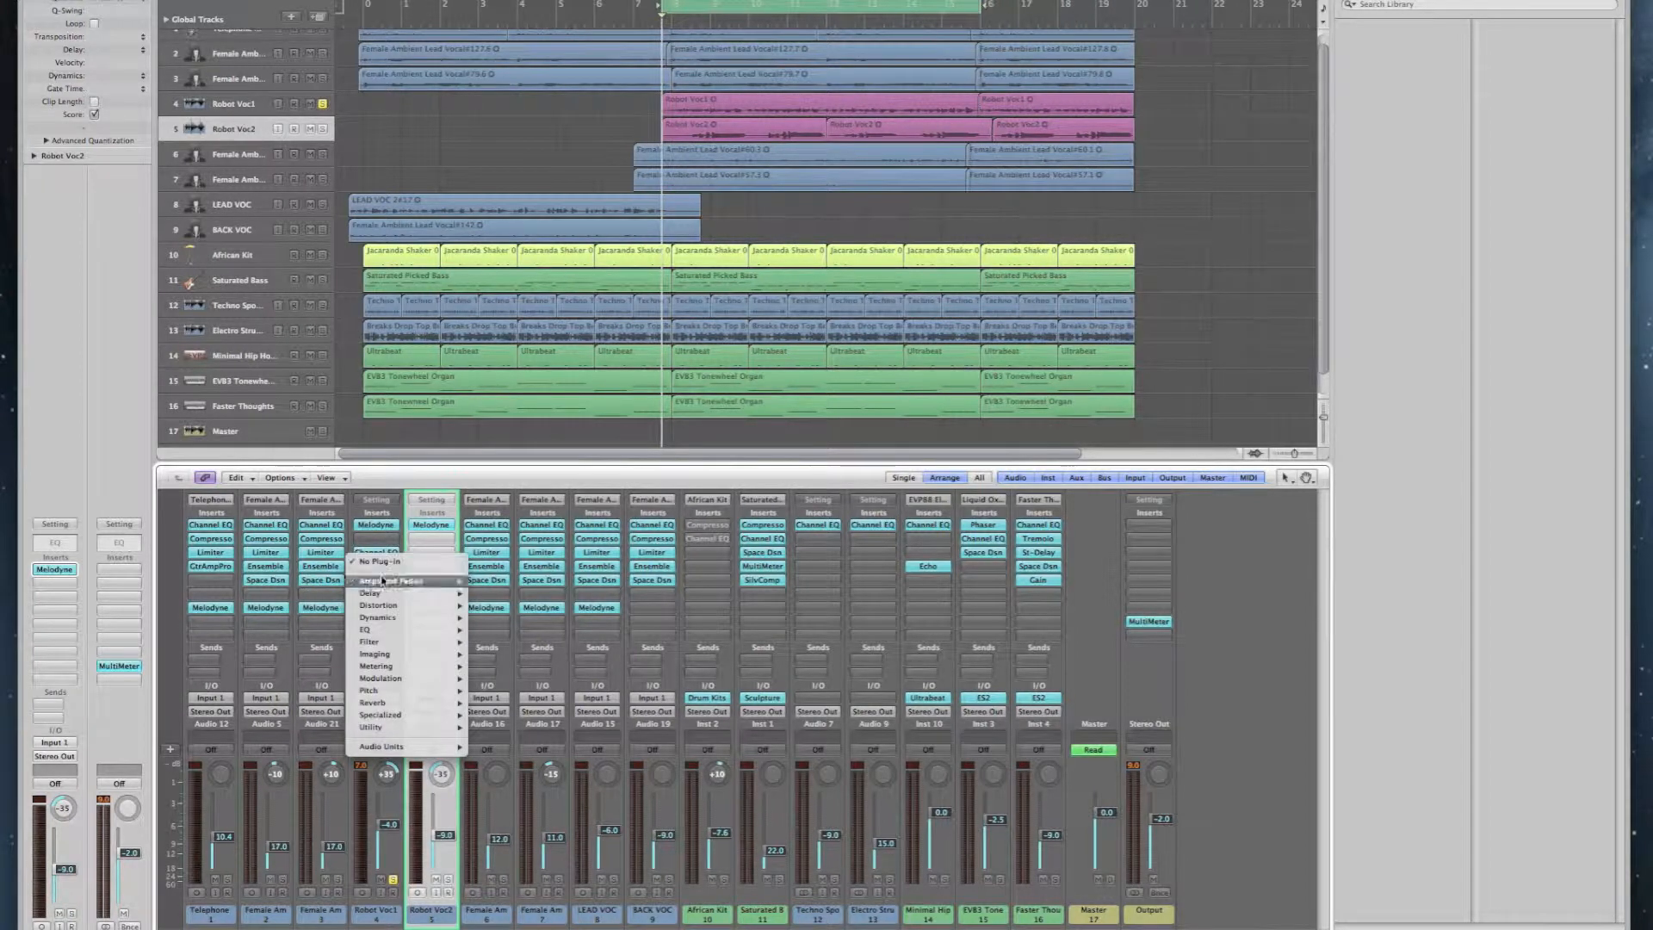
mouse_move(379, 691)
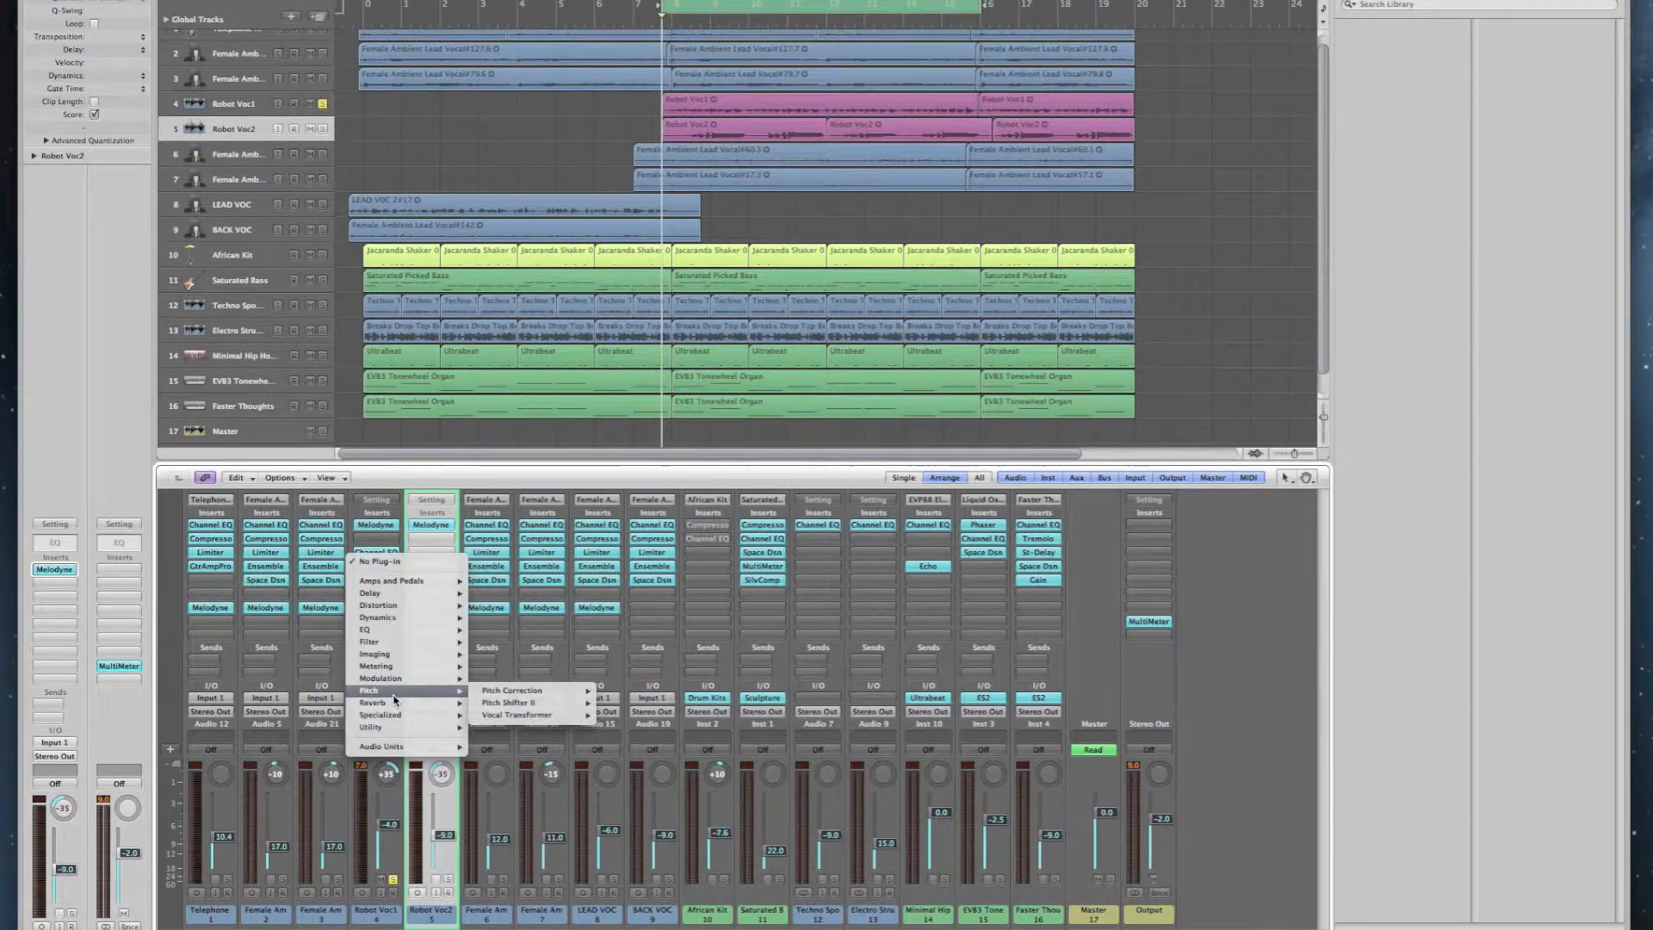
click(543, 691)
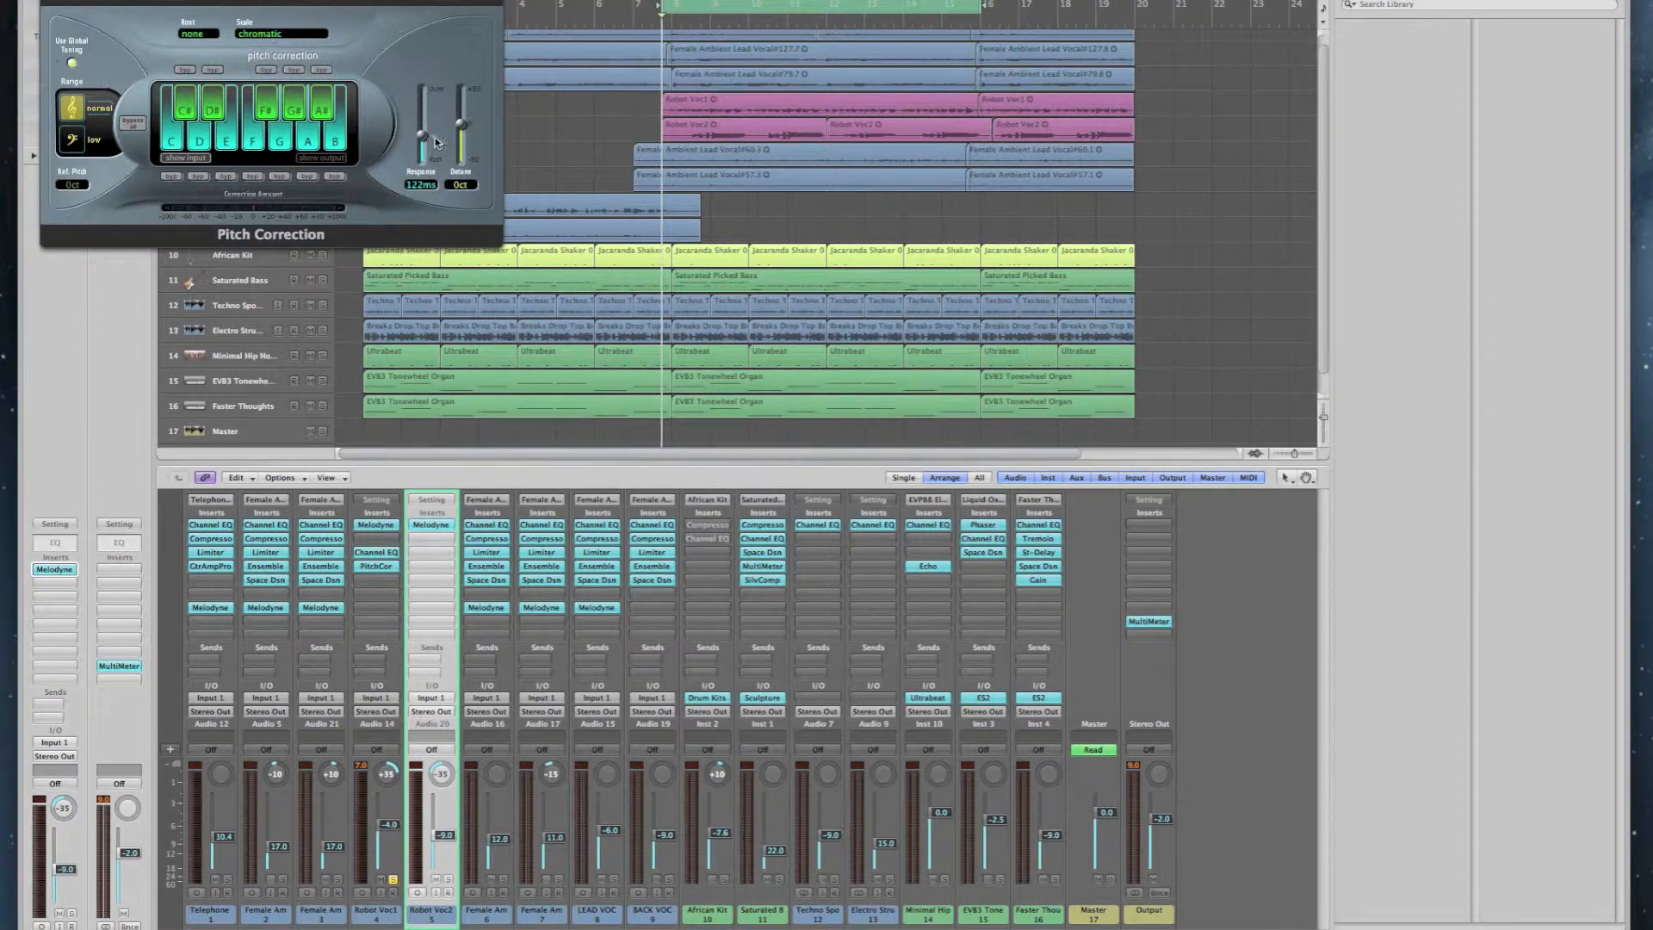
drag(424, 143, 423, 184)
Step: Set Pitch Correction to the melodic minor scale with root F and toggle the bypass for the notes D and E
click(257, 34)
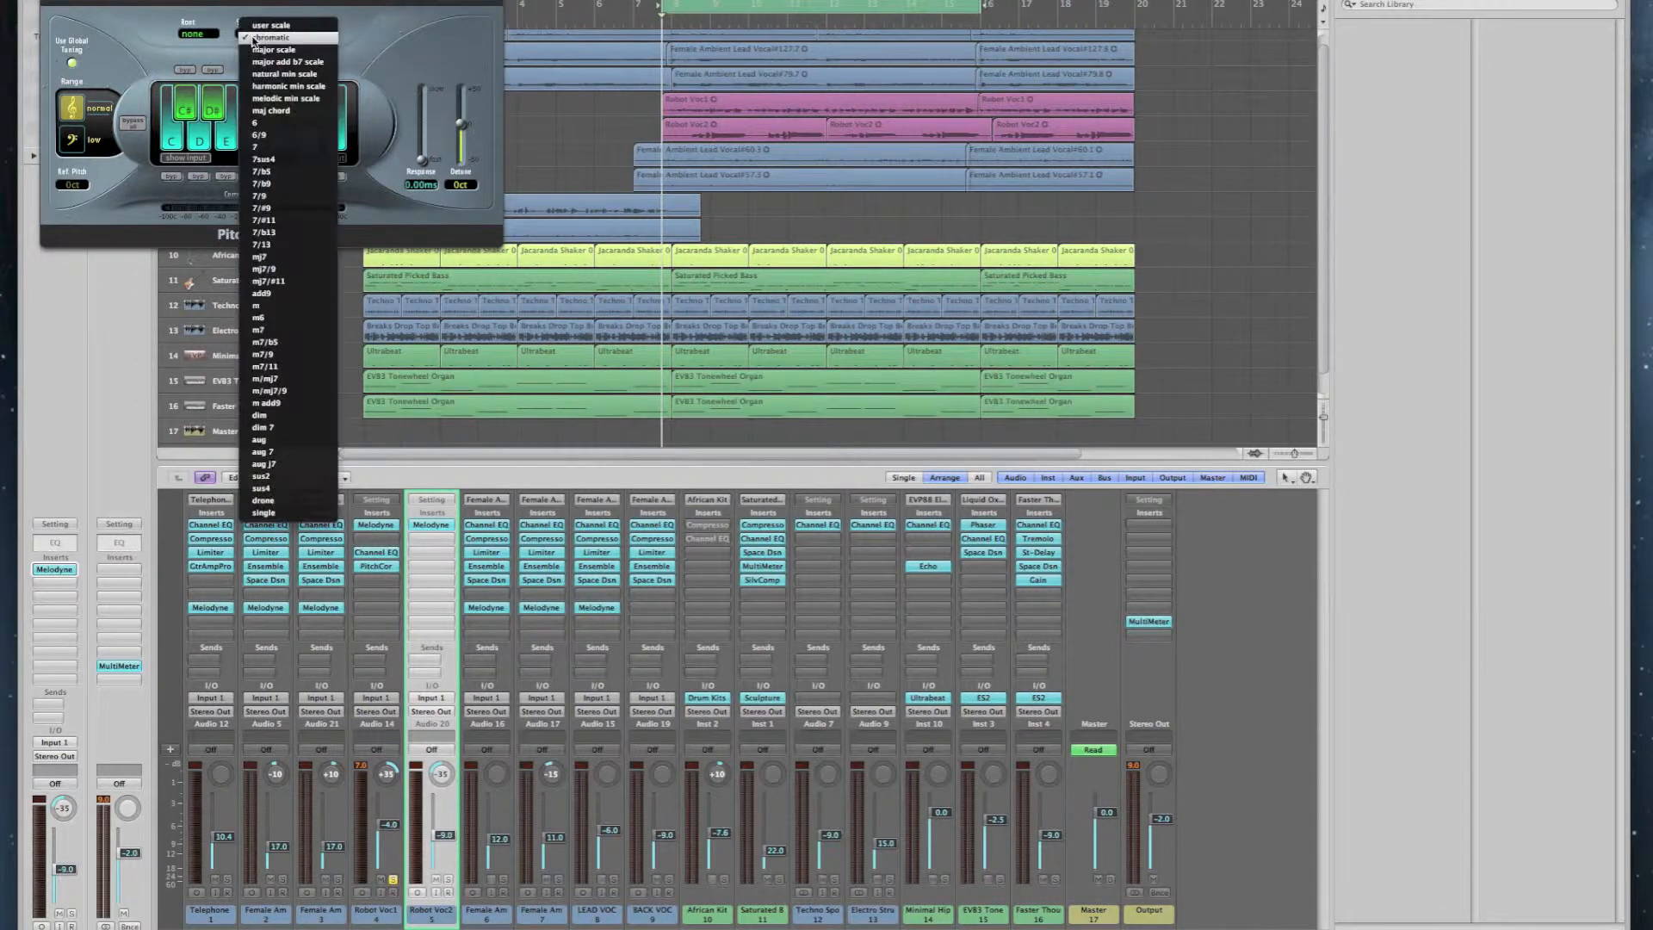
click(291, 101)
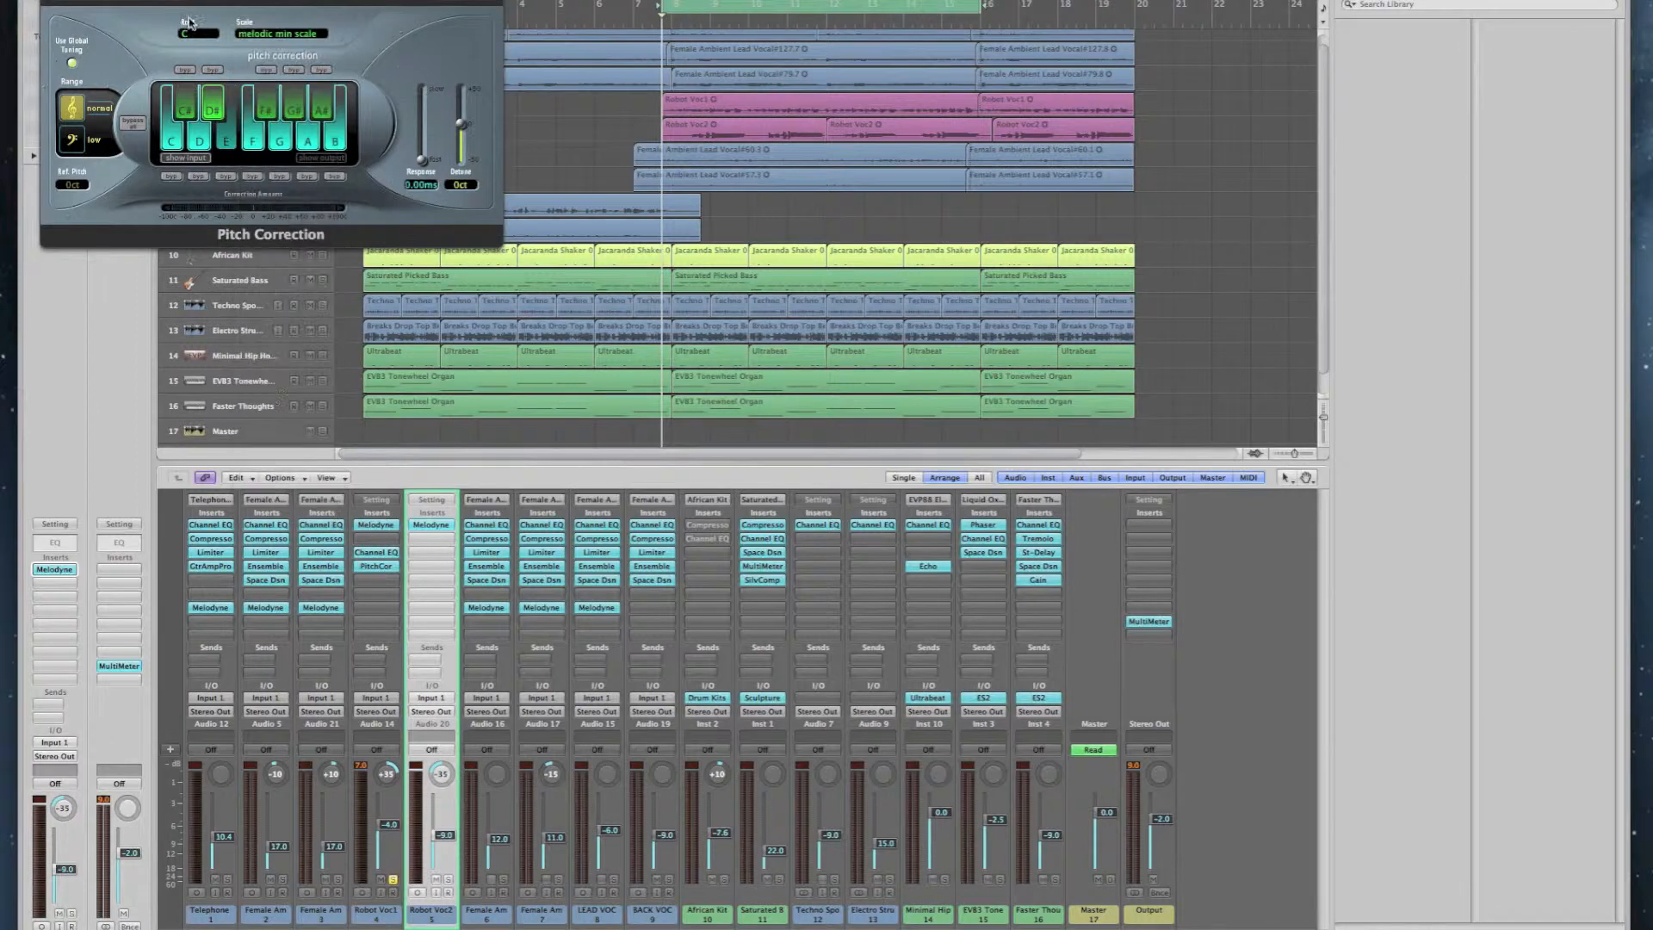
click(193, 34)
click(204, 110)
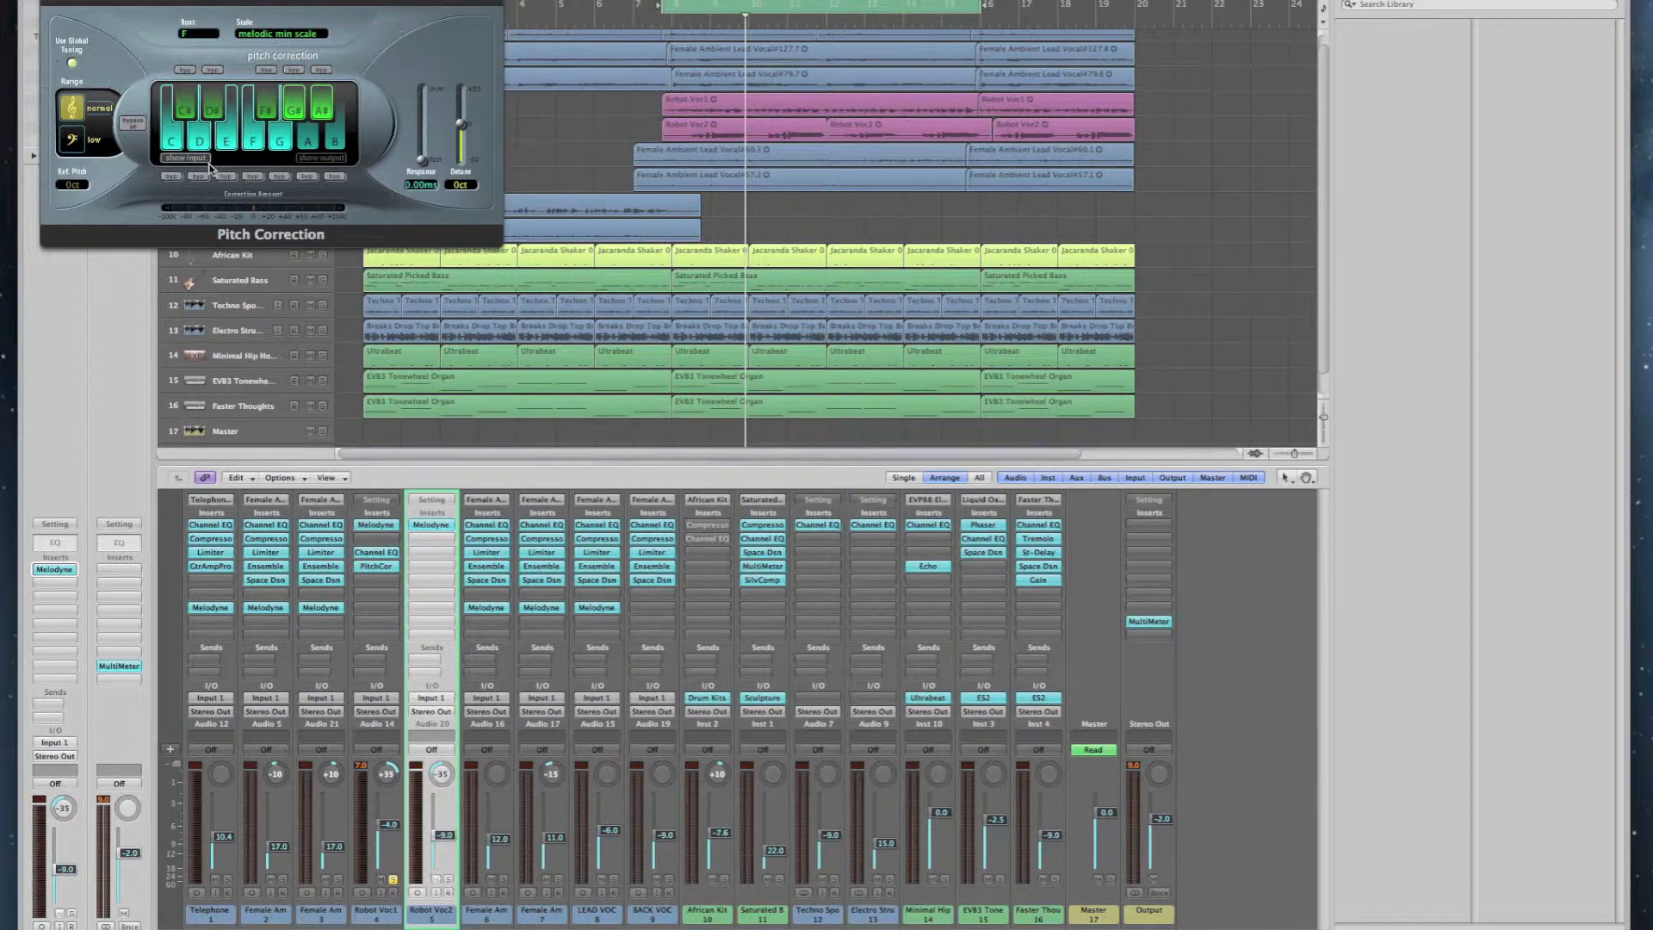
click(200, 178)
click(227, 178)
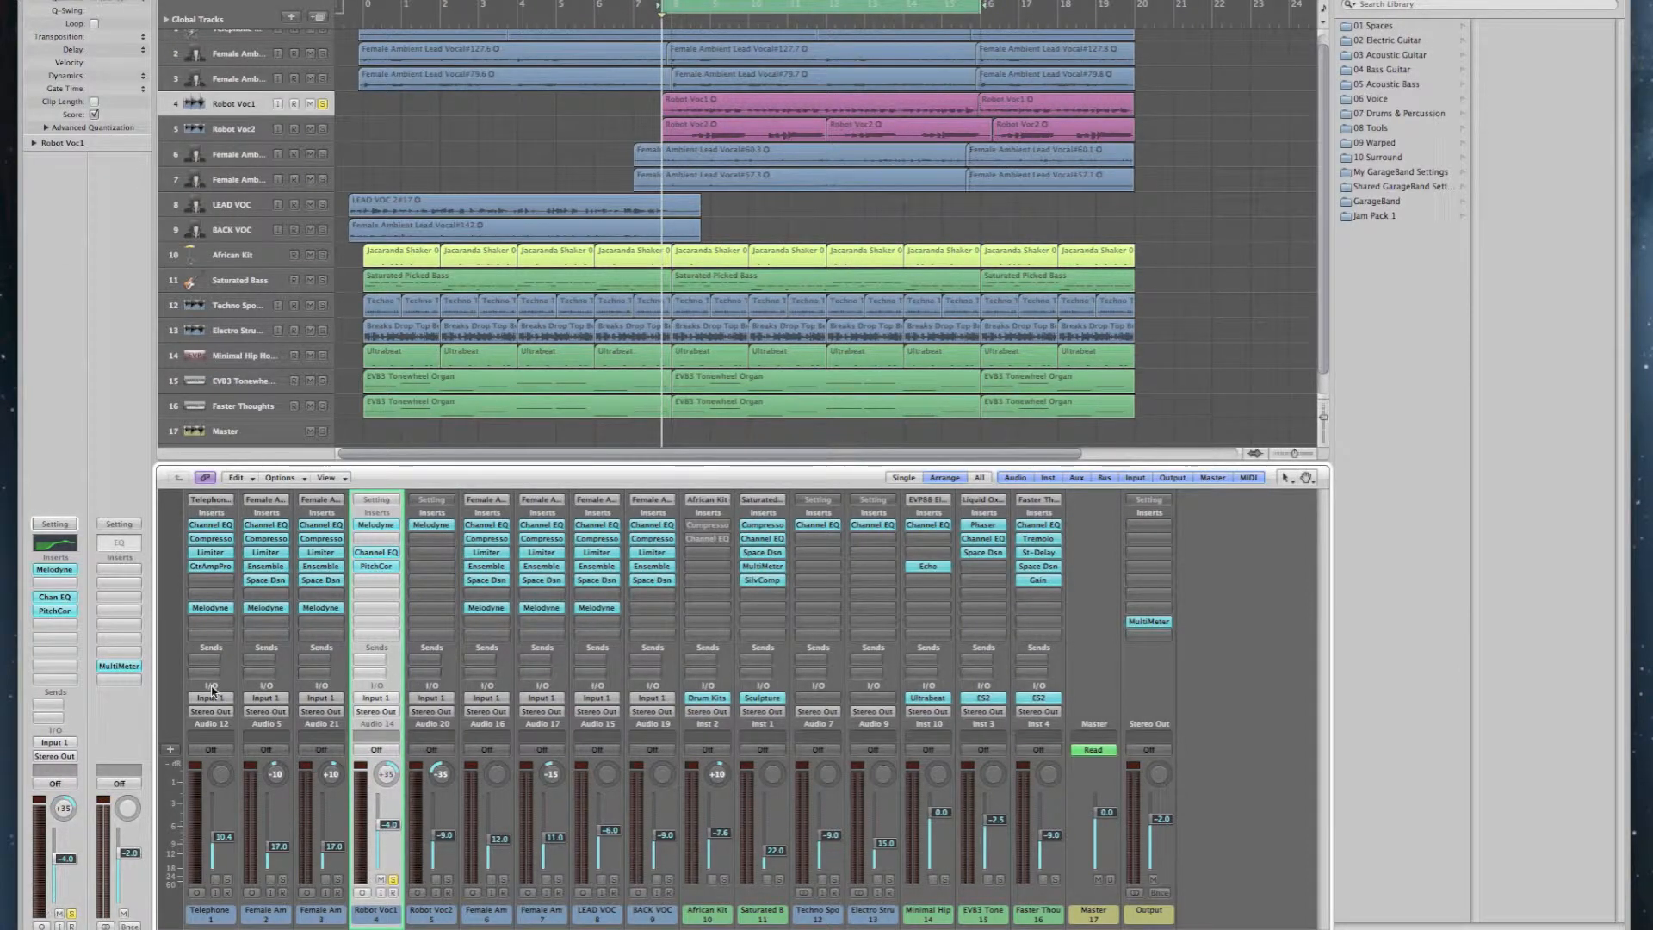
Step: Insert a mono Compressor on Robot Voc1 with ratio 4.1:1, attack 3 ms and release 10 ms
click(379, 580)
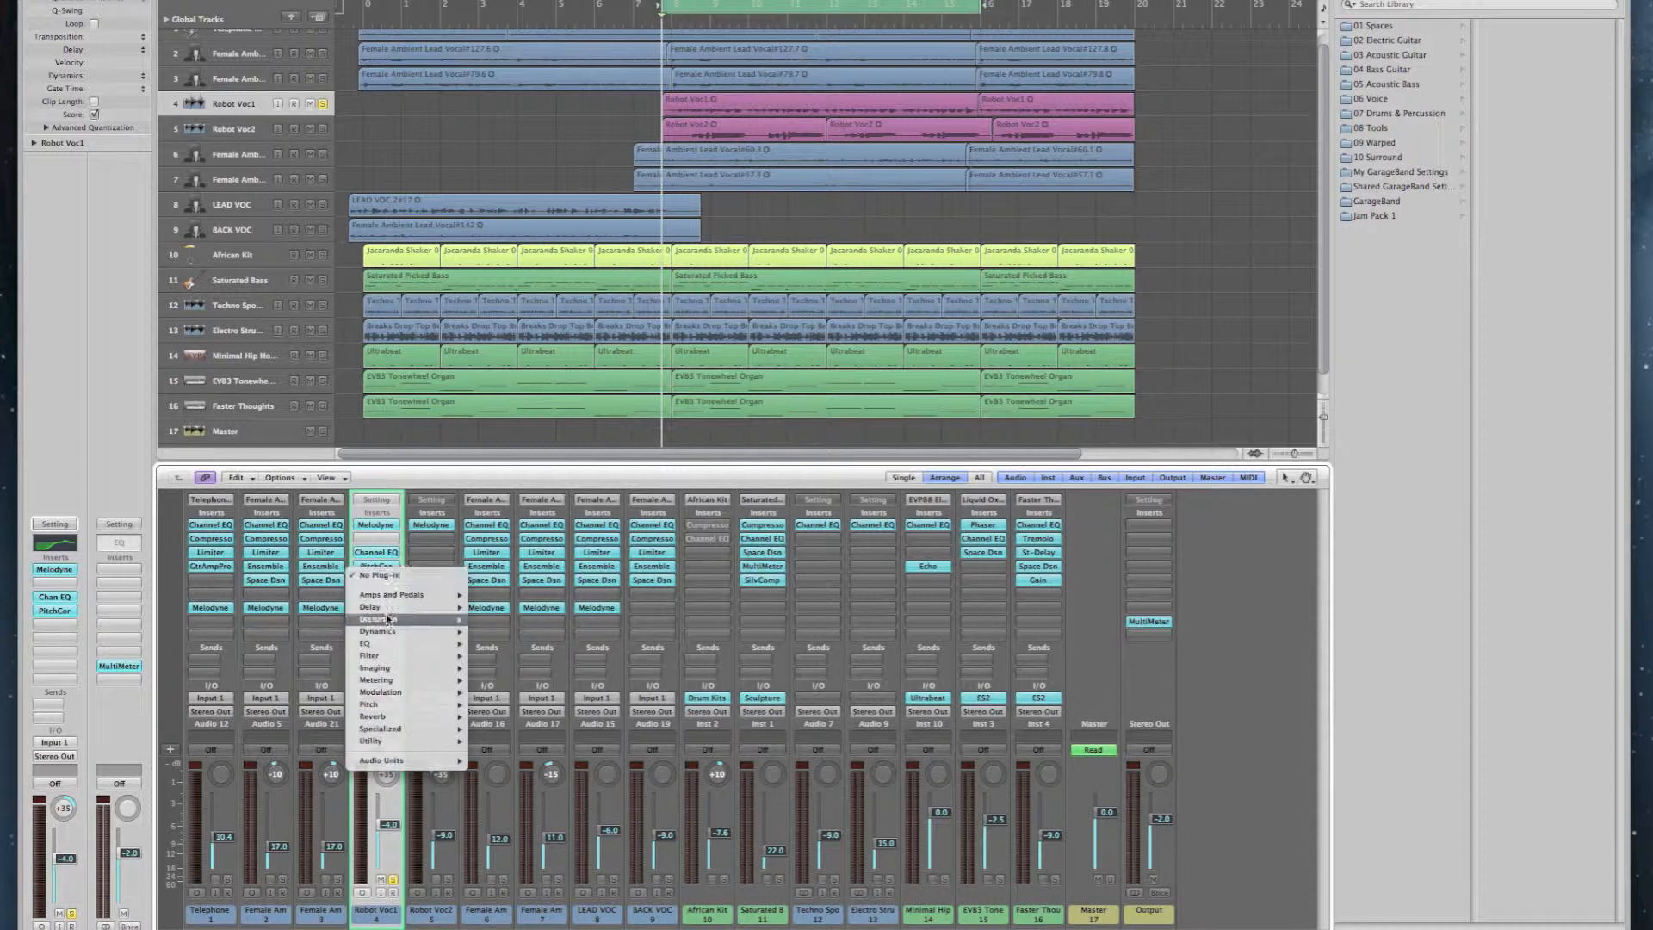
mouse_move(390, 631)
mouse_move(513, 644)
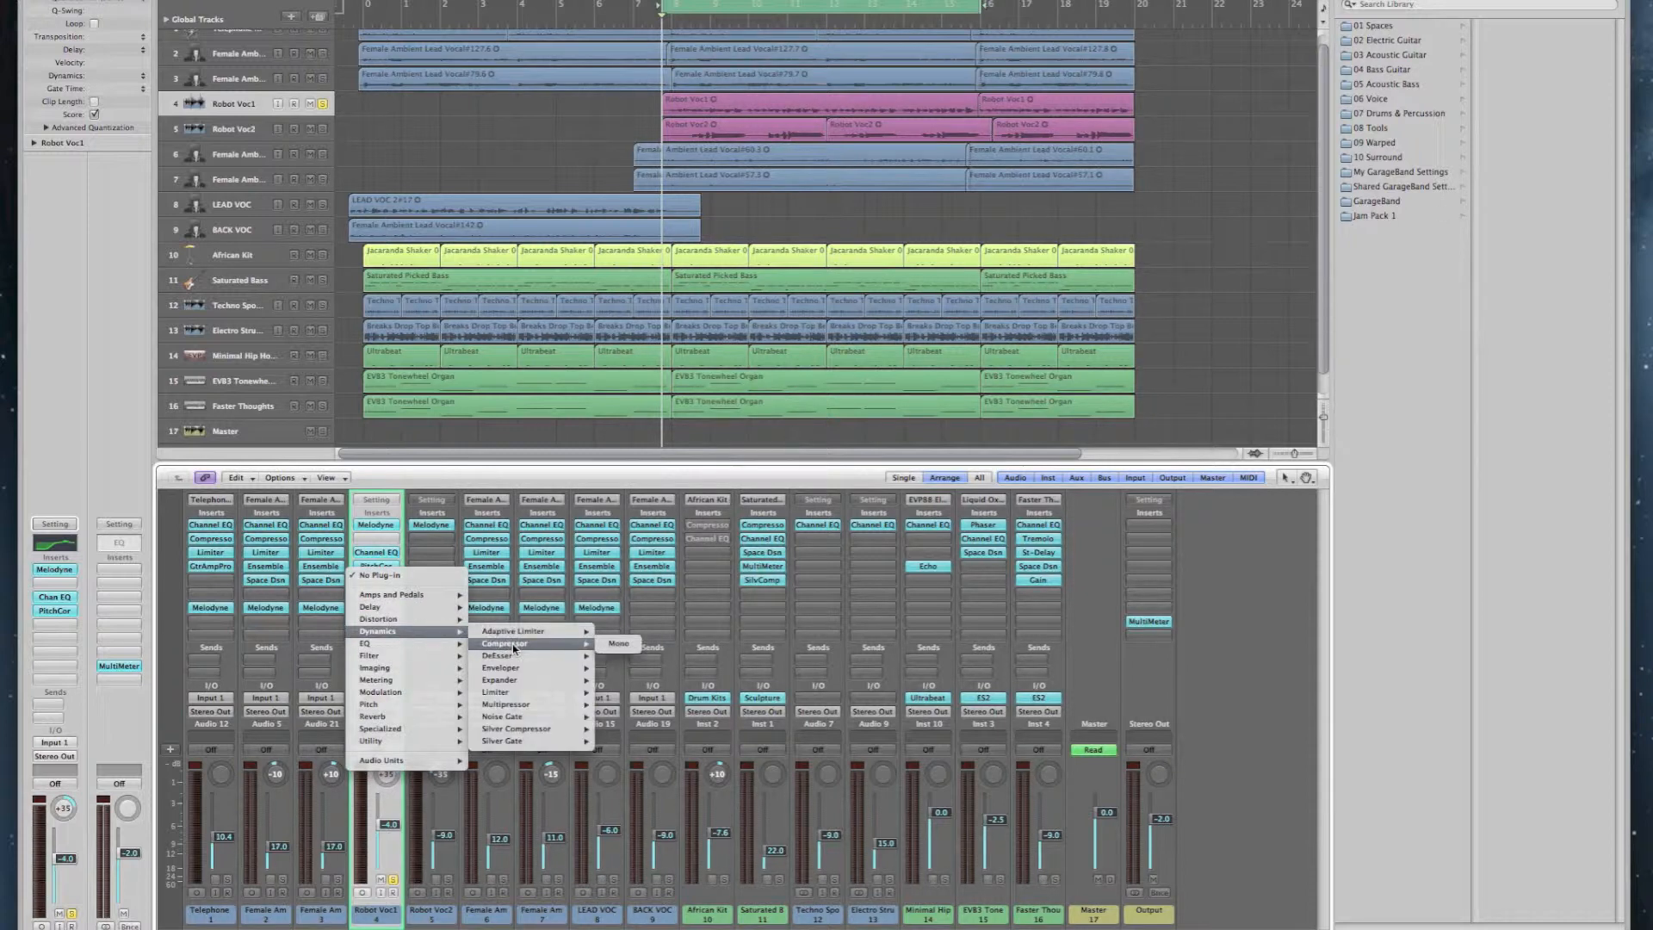
click(619, 645)
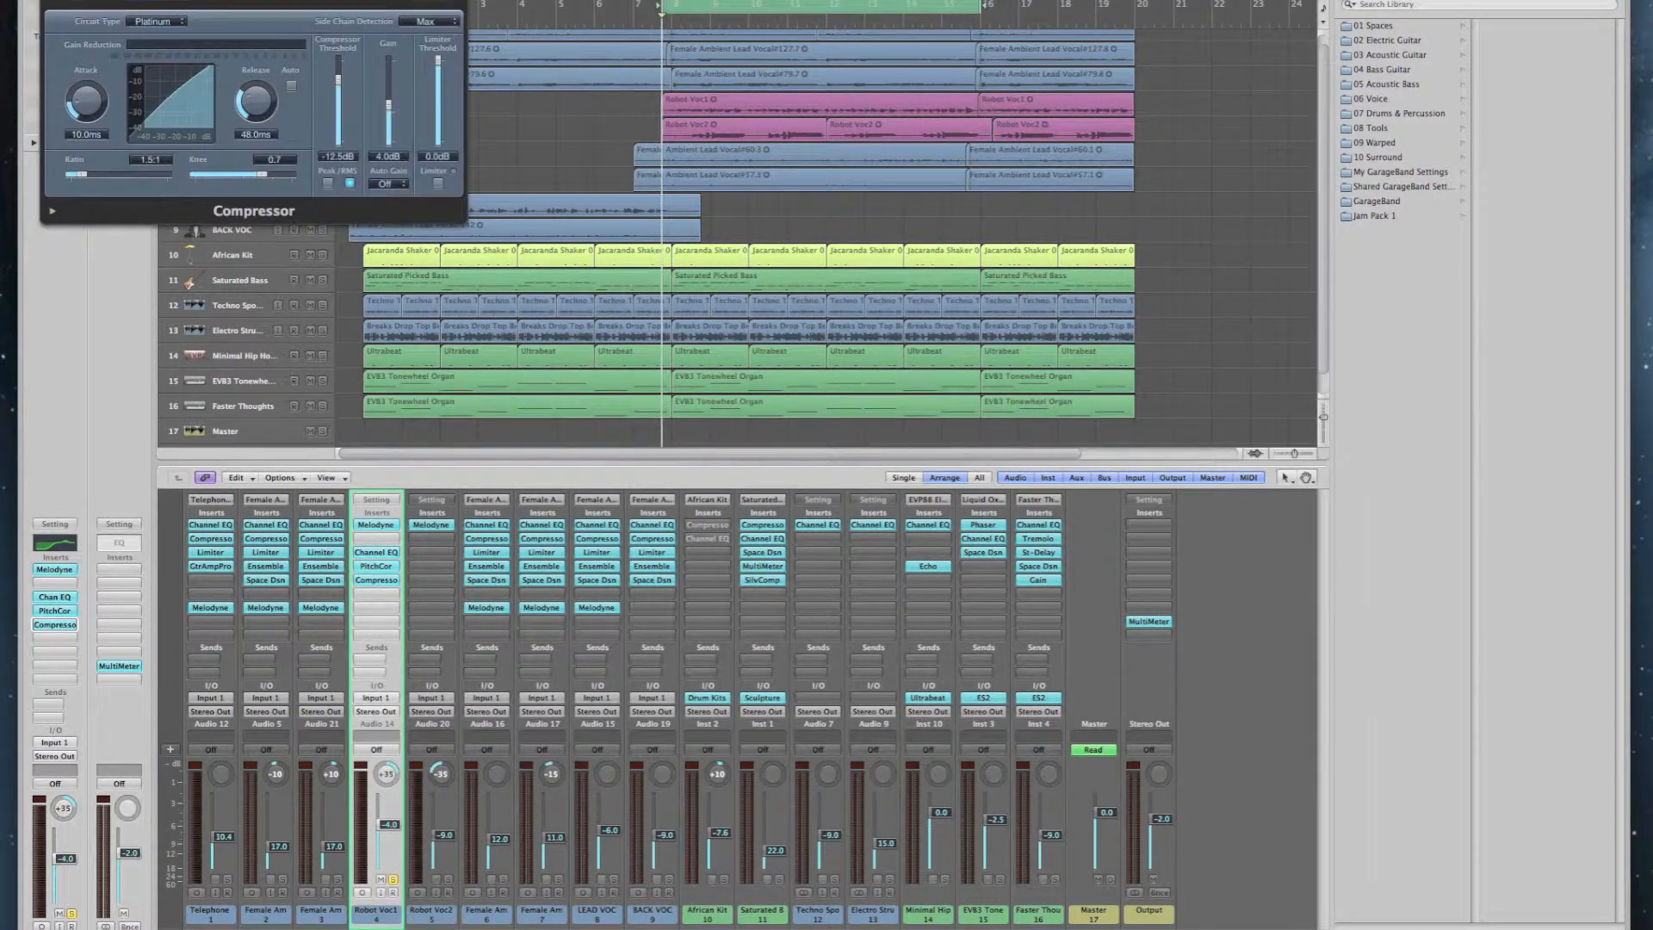
drag(186, 2, 331, 99)
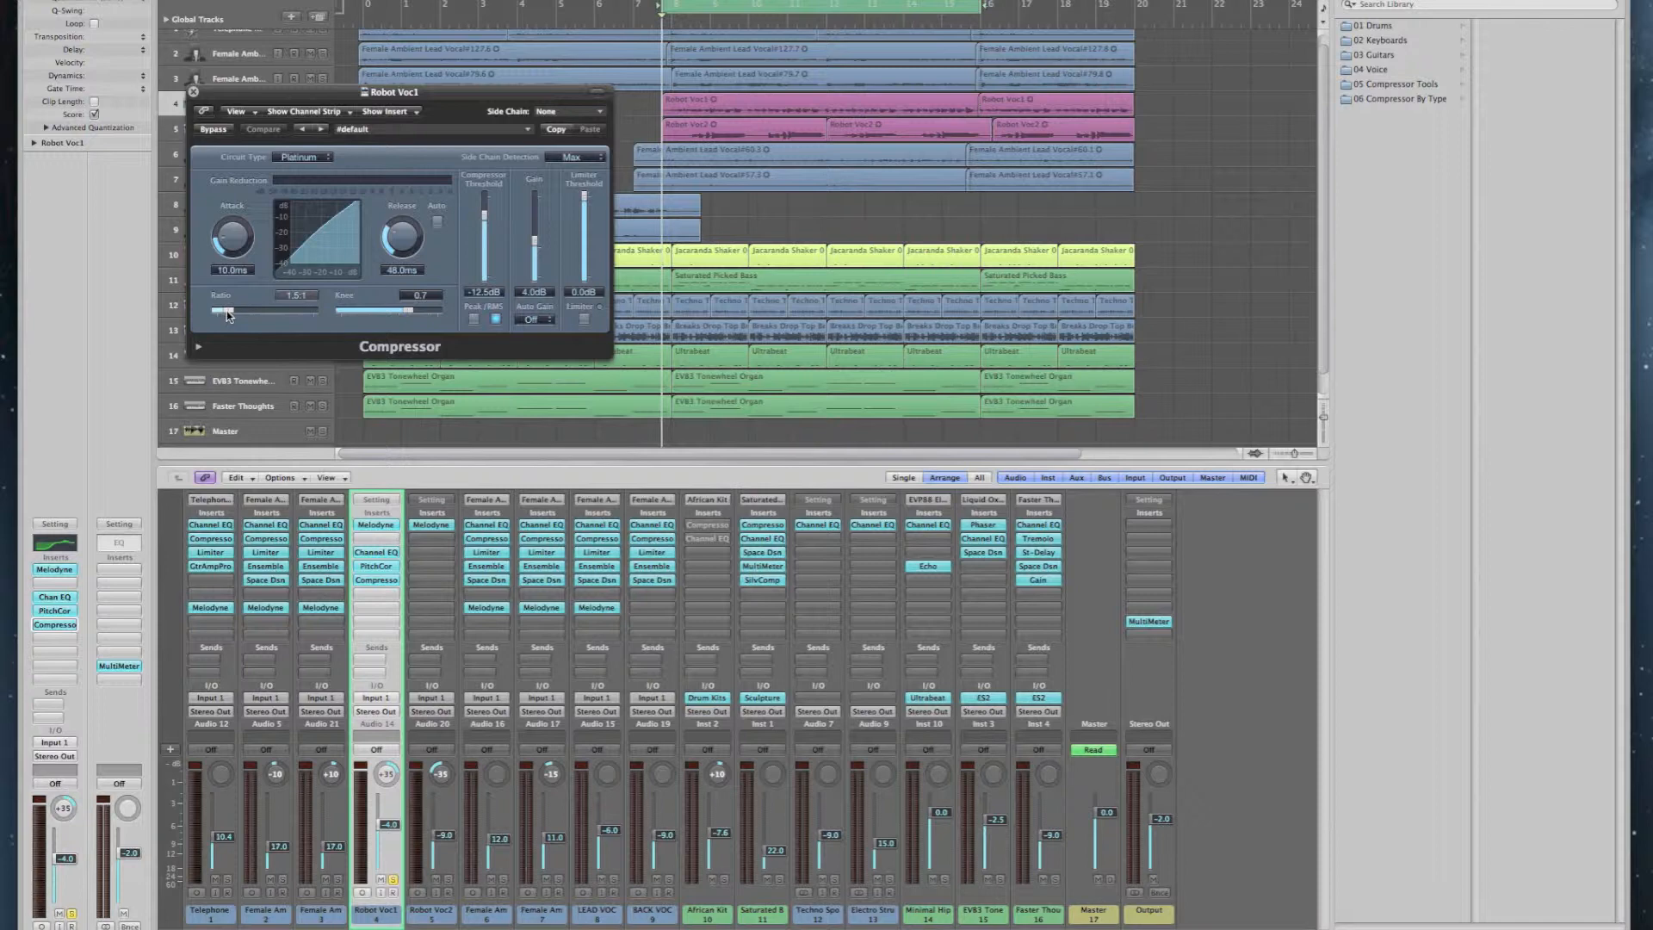
drag(225, 309, 250, 314)
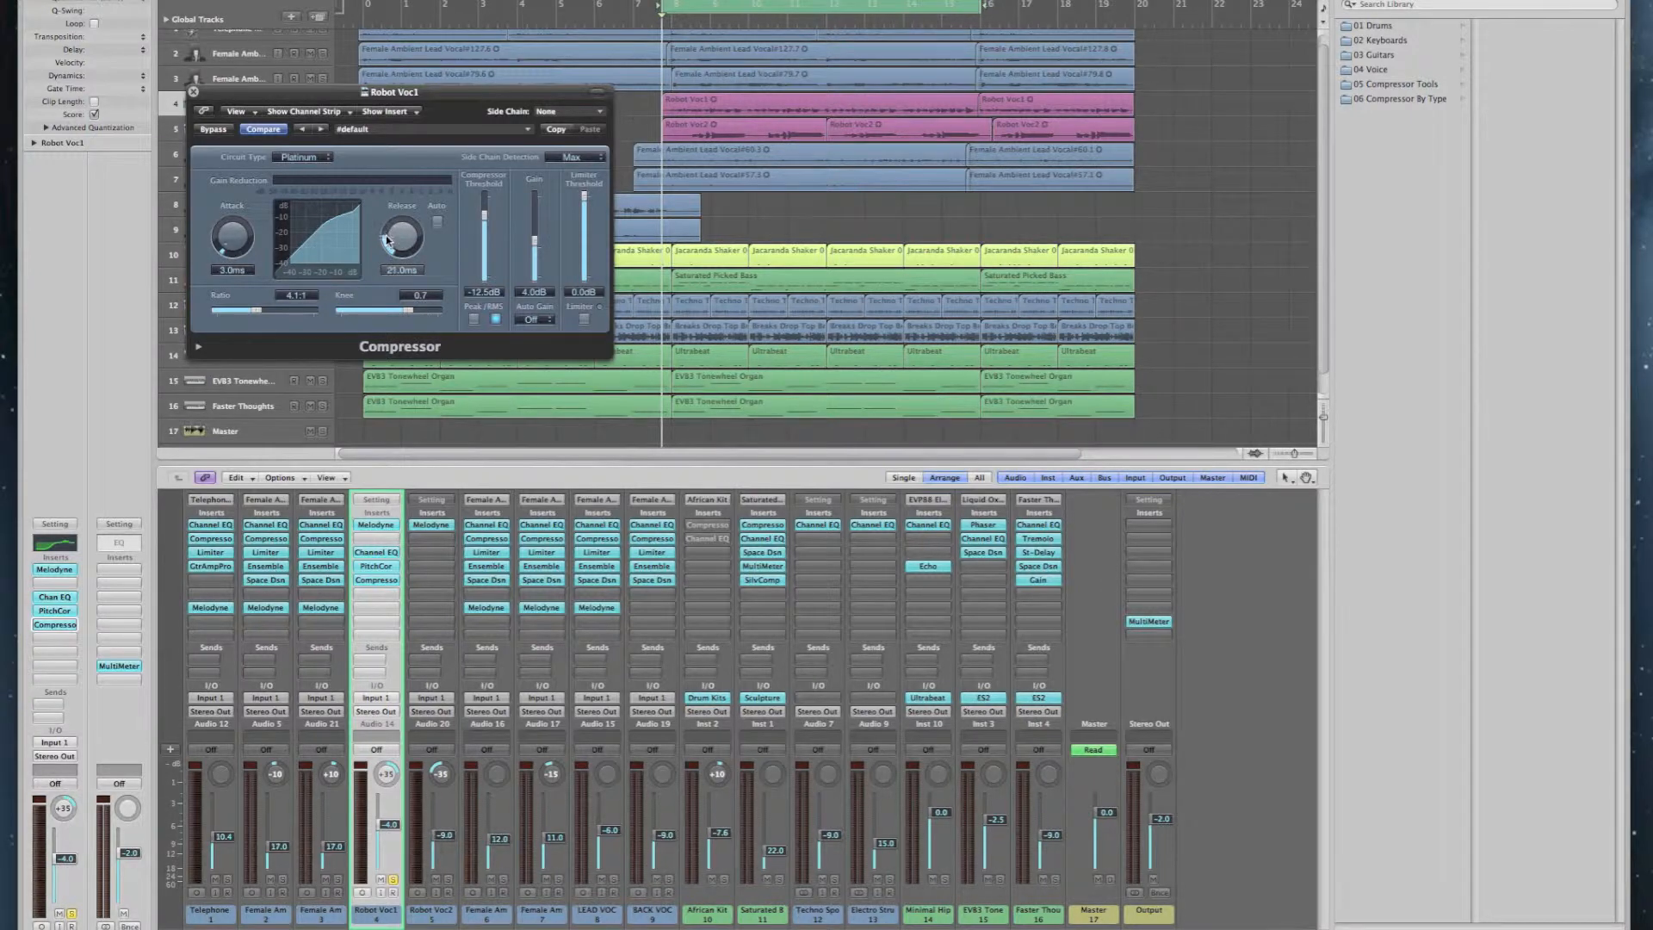
drag(390, 247, 391, 248)
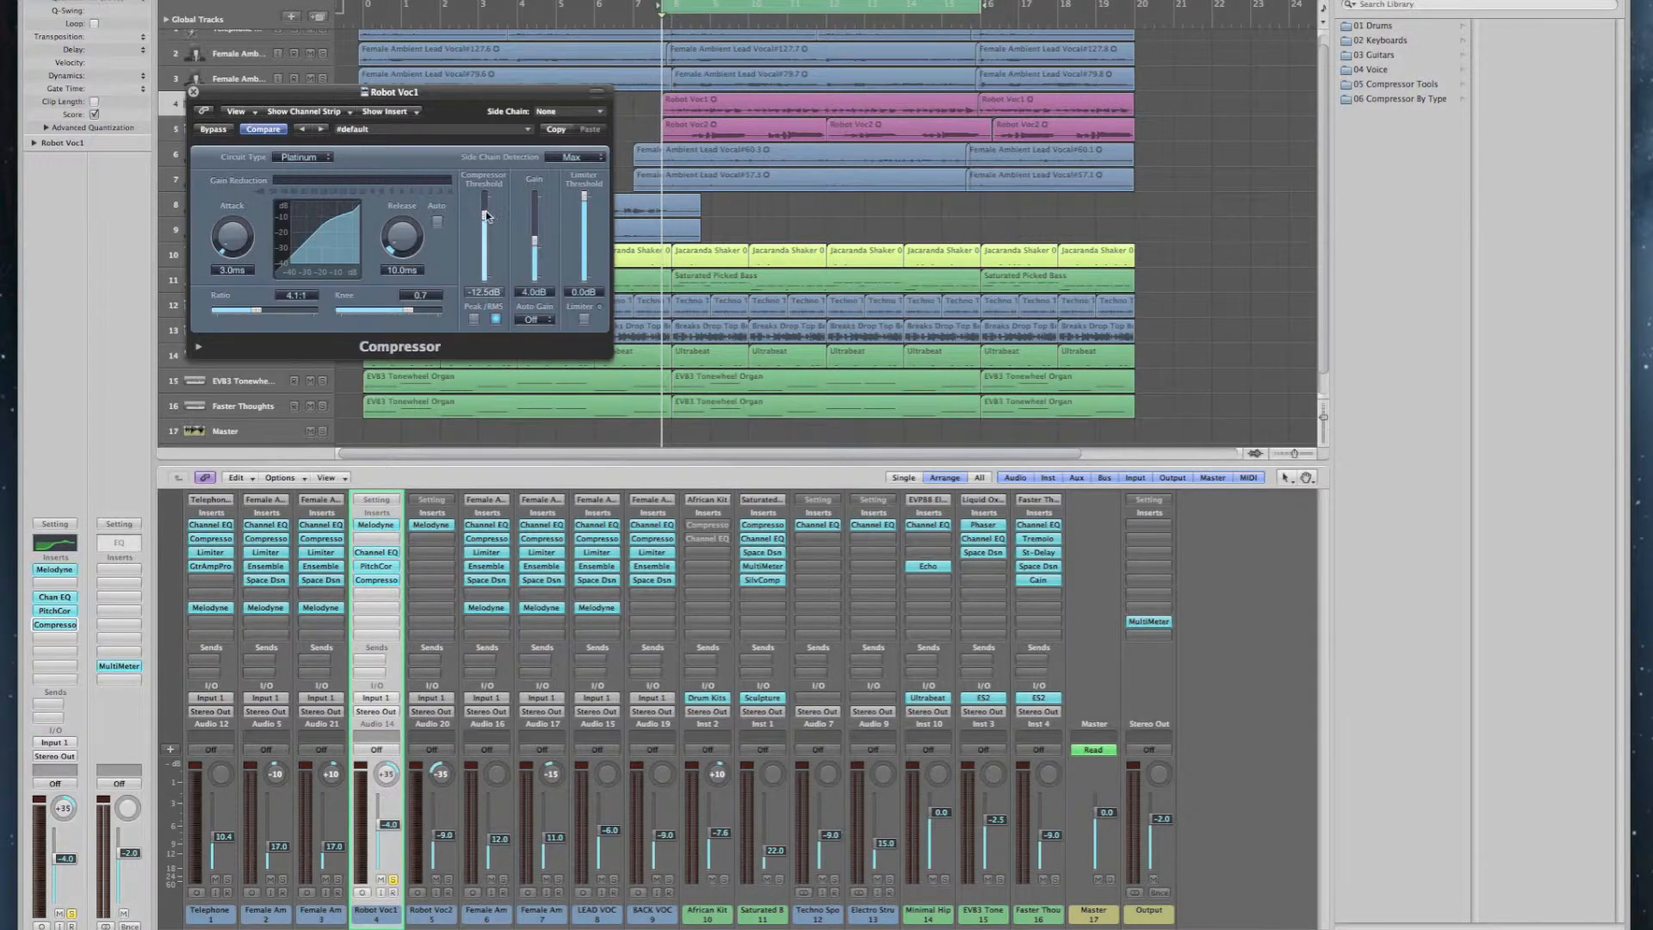
Step: Lower the compressor threshold and raise its gain while listening to the Robot Voc1 playback
key(space)
drag(485, 220, 488, 251)
key(space)
key(space)
drag(541, 245, 538, 226)
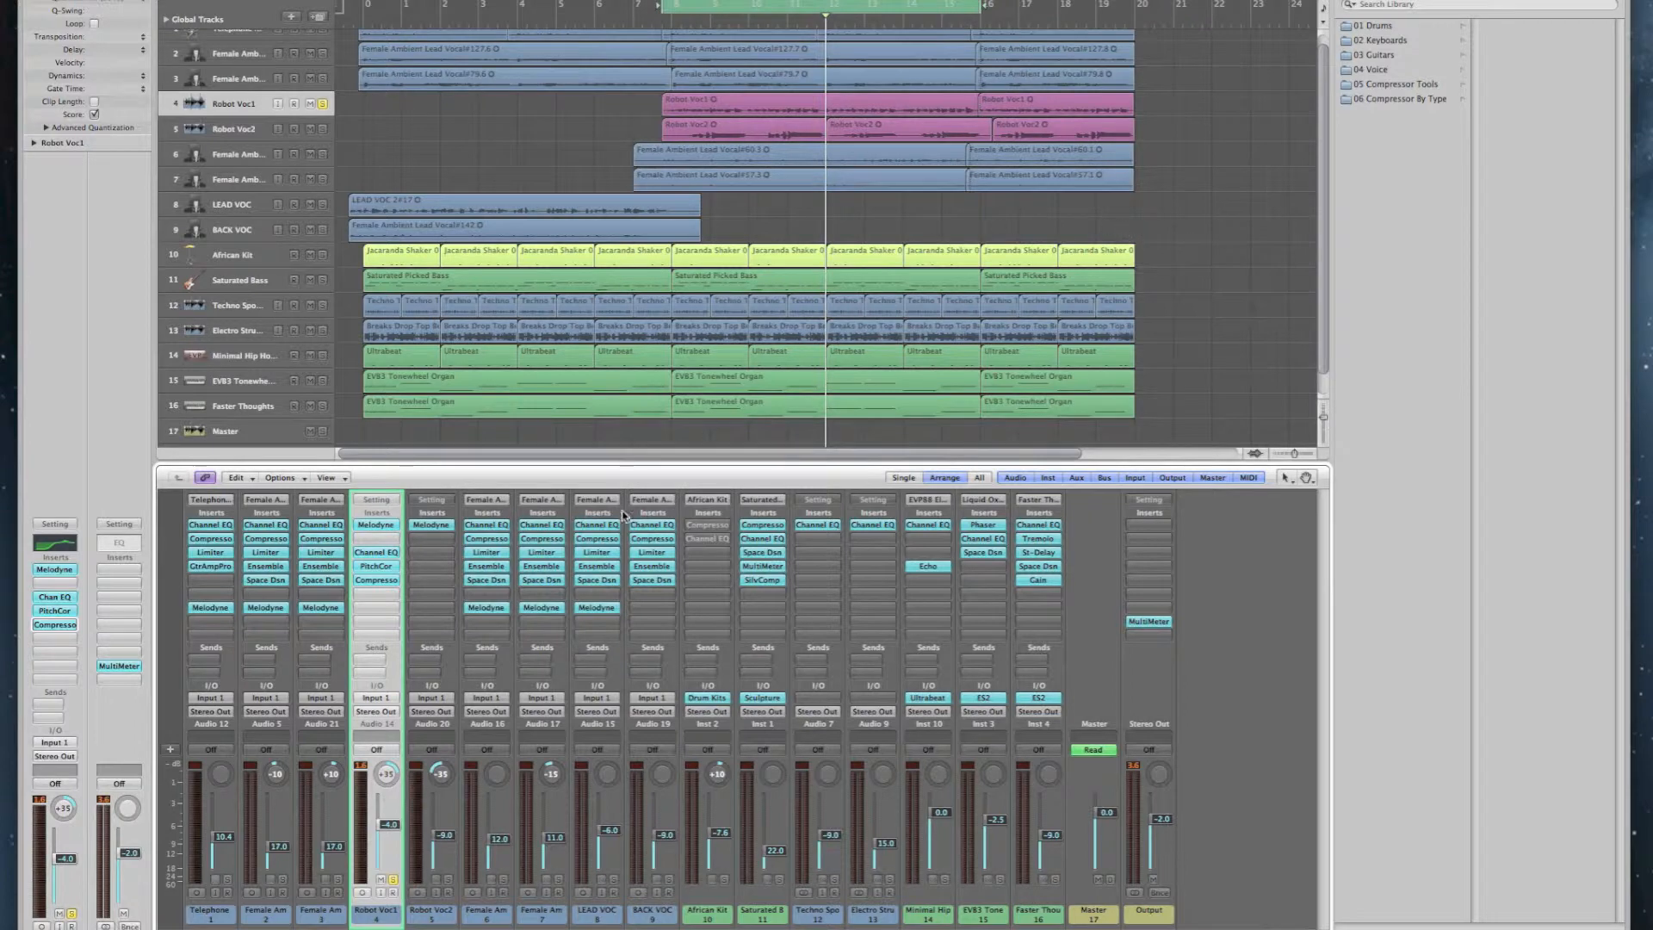
Step: Insert a mono-to-stereo Space Designer reverb on Robot Voc1 and lower its reverb output level while checking playback
click(379, 598)
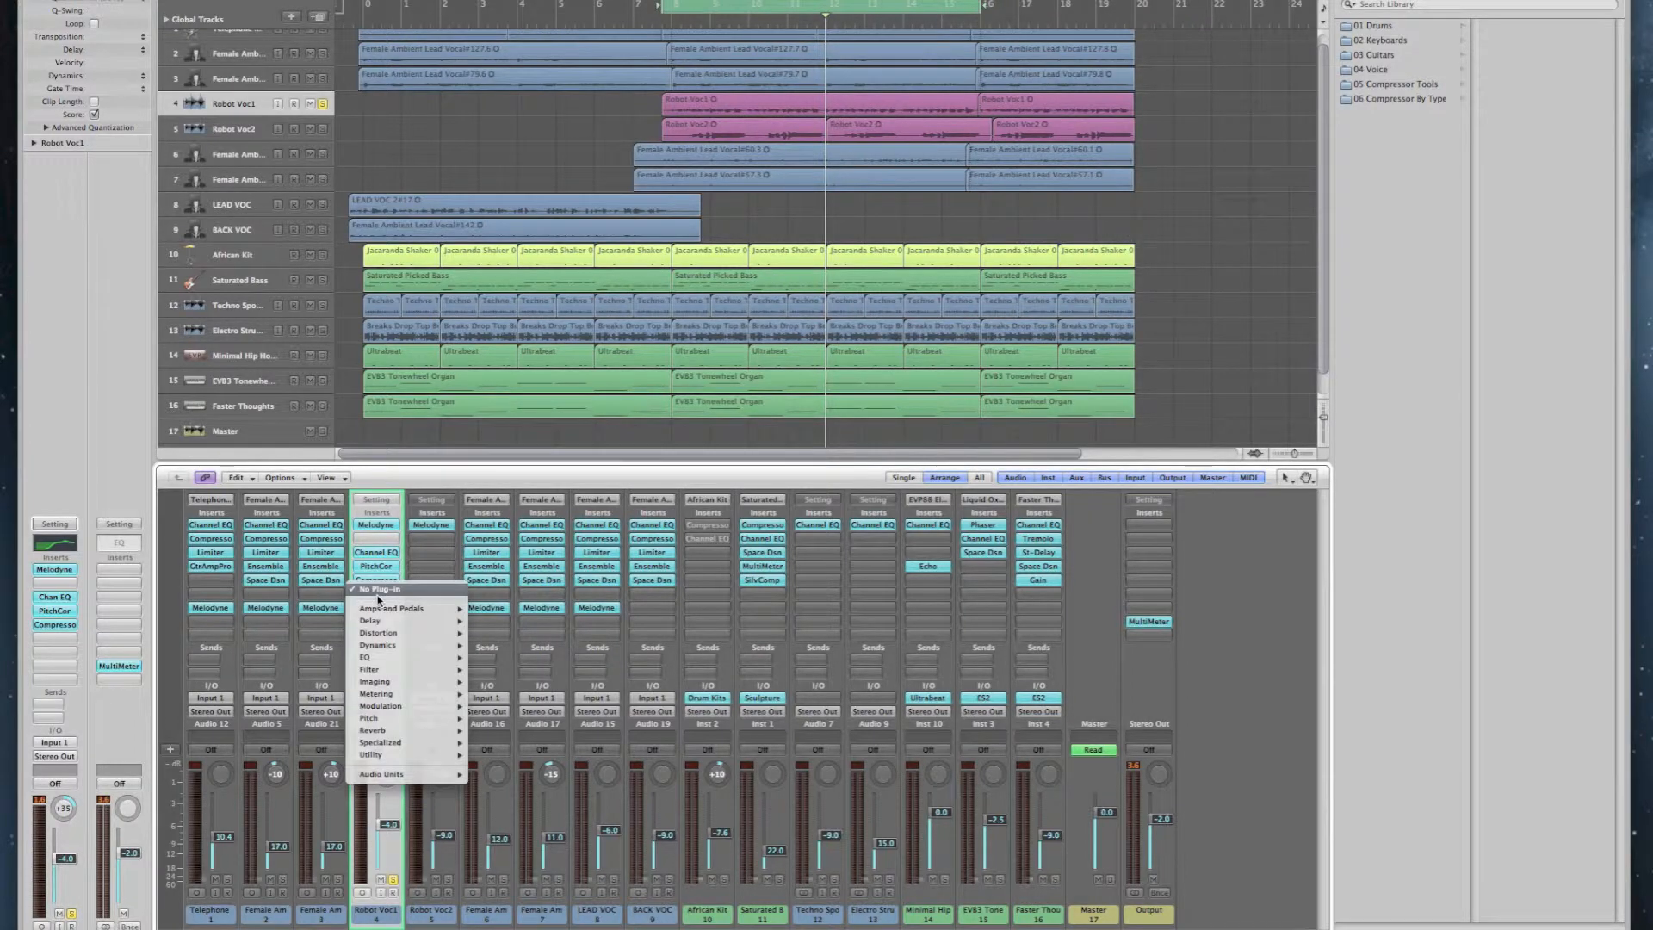
mouse_move(408, 731)
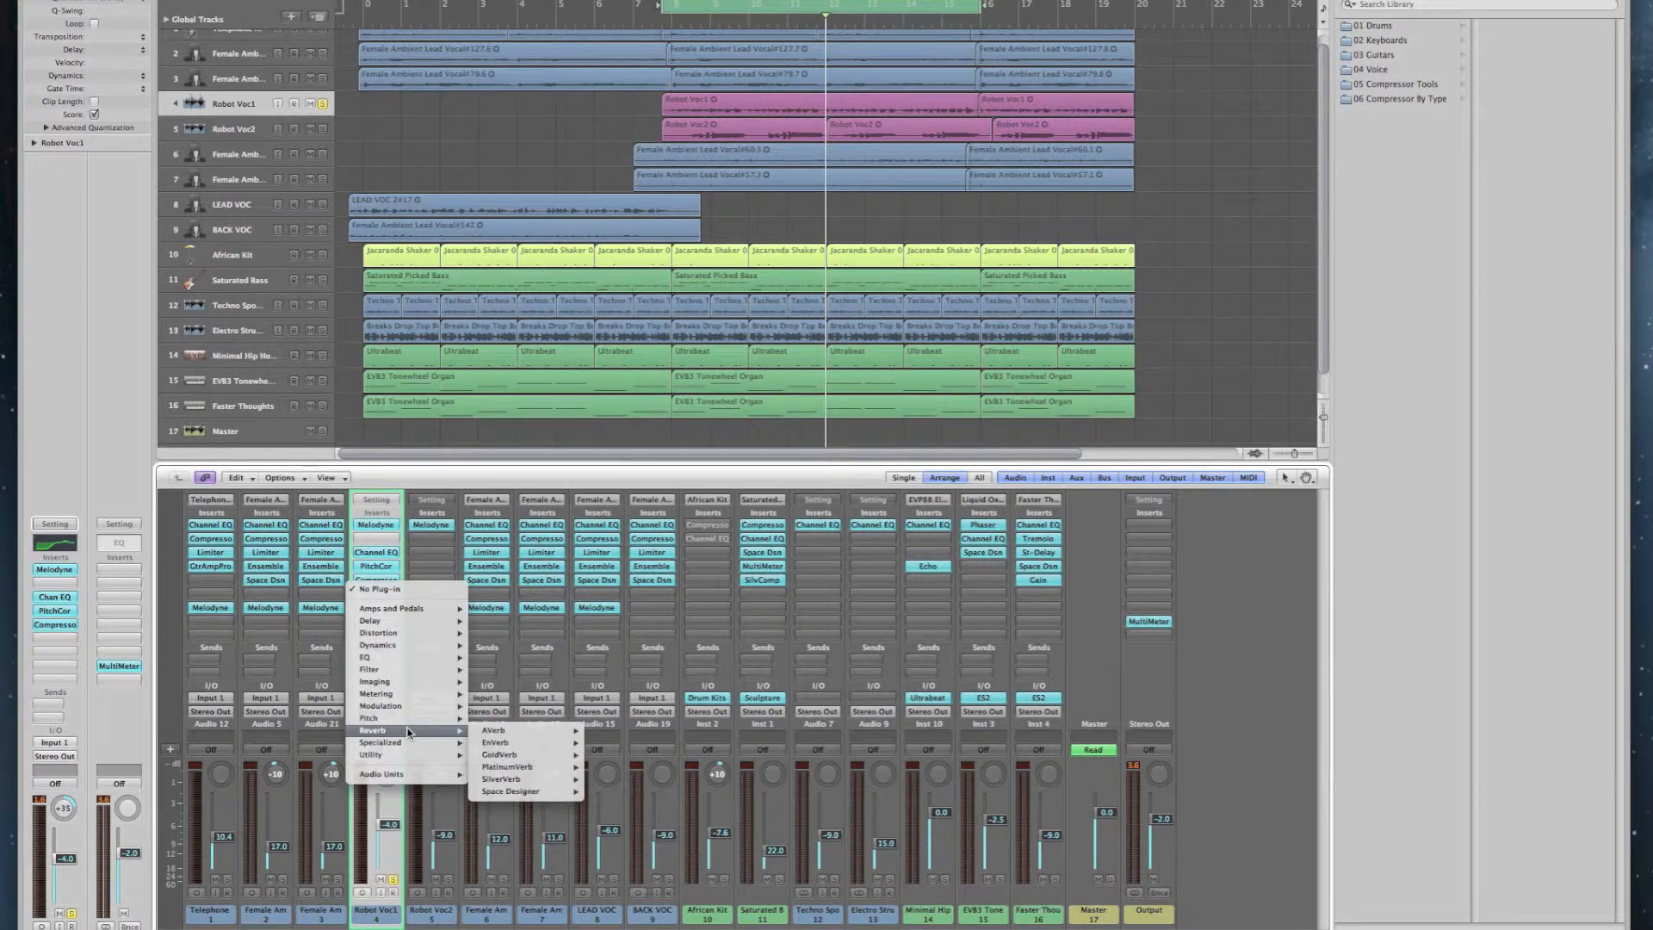
mouse_move(526, 790)
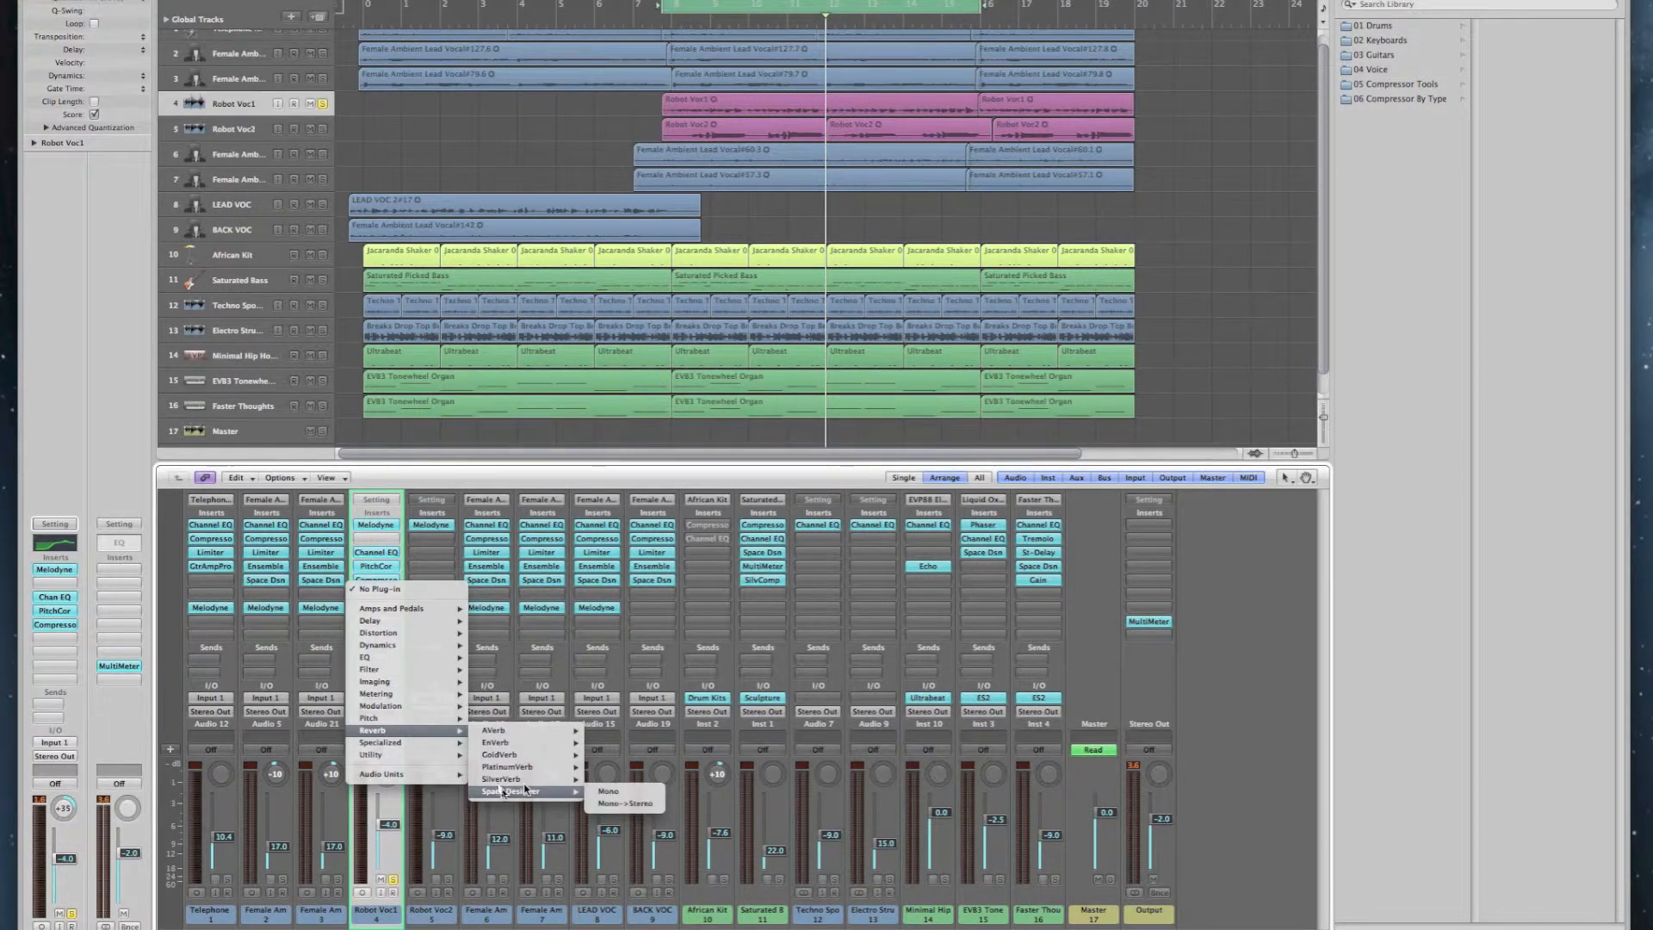
click(625, 804)
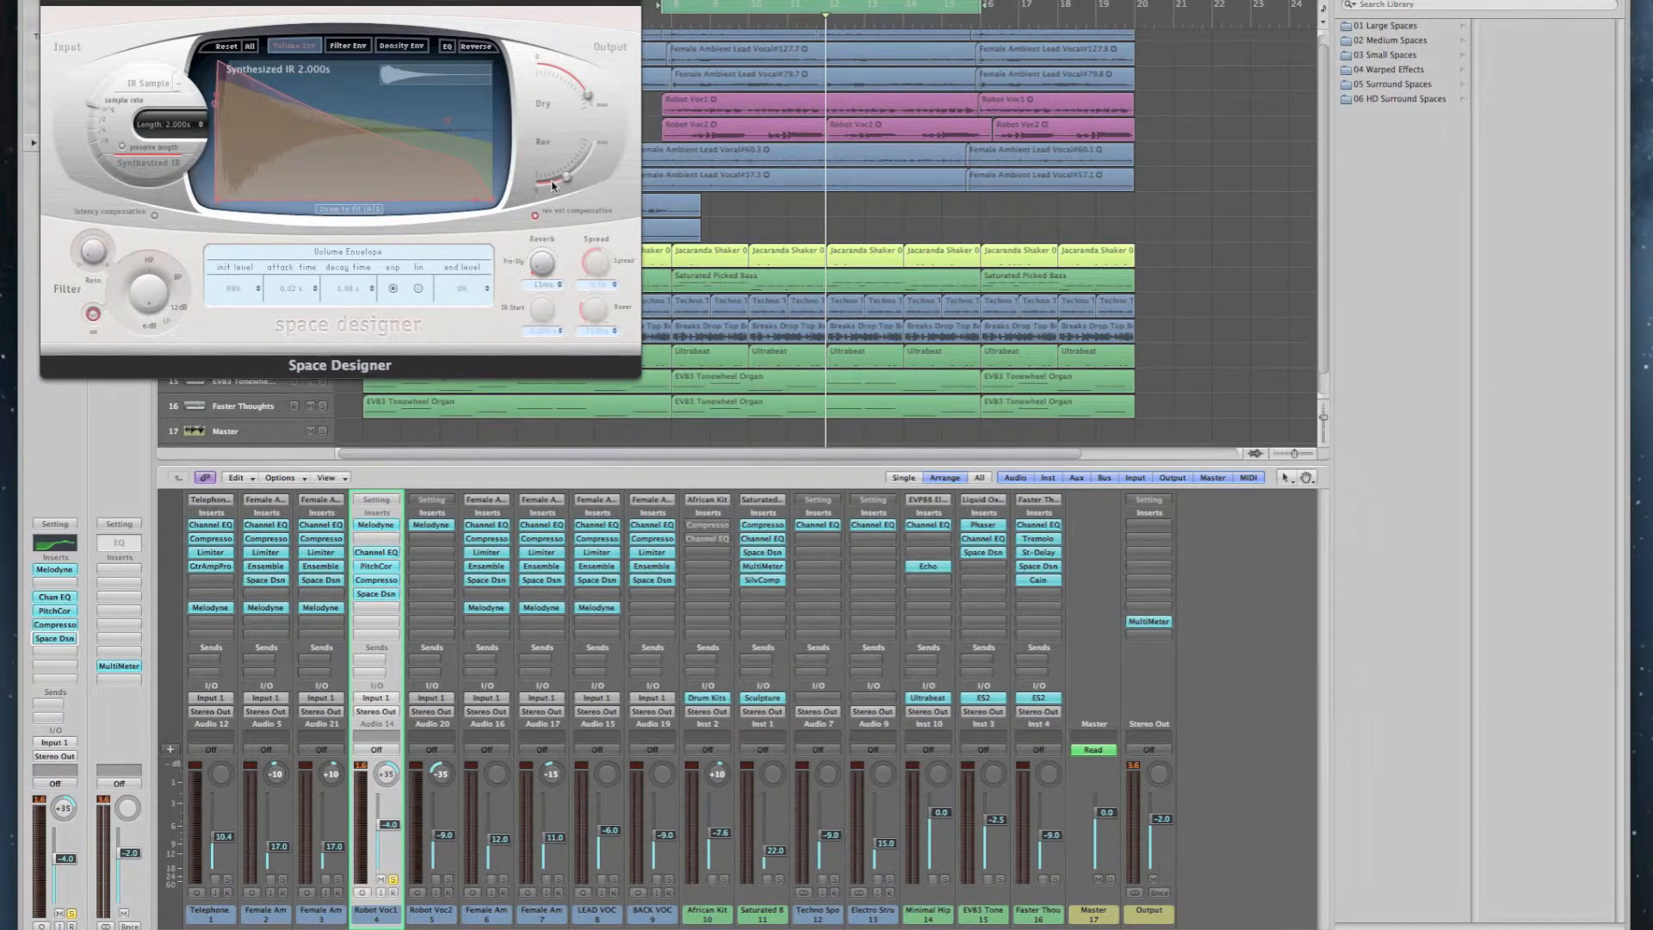
key(space)
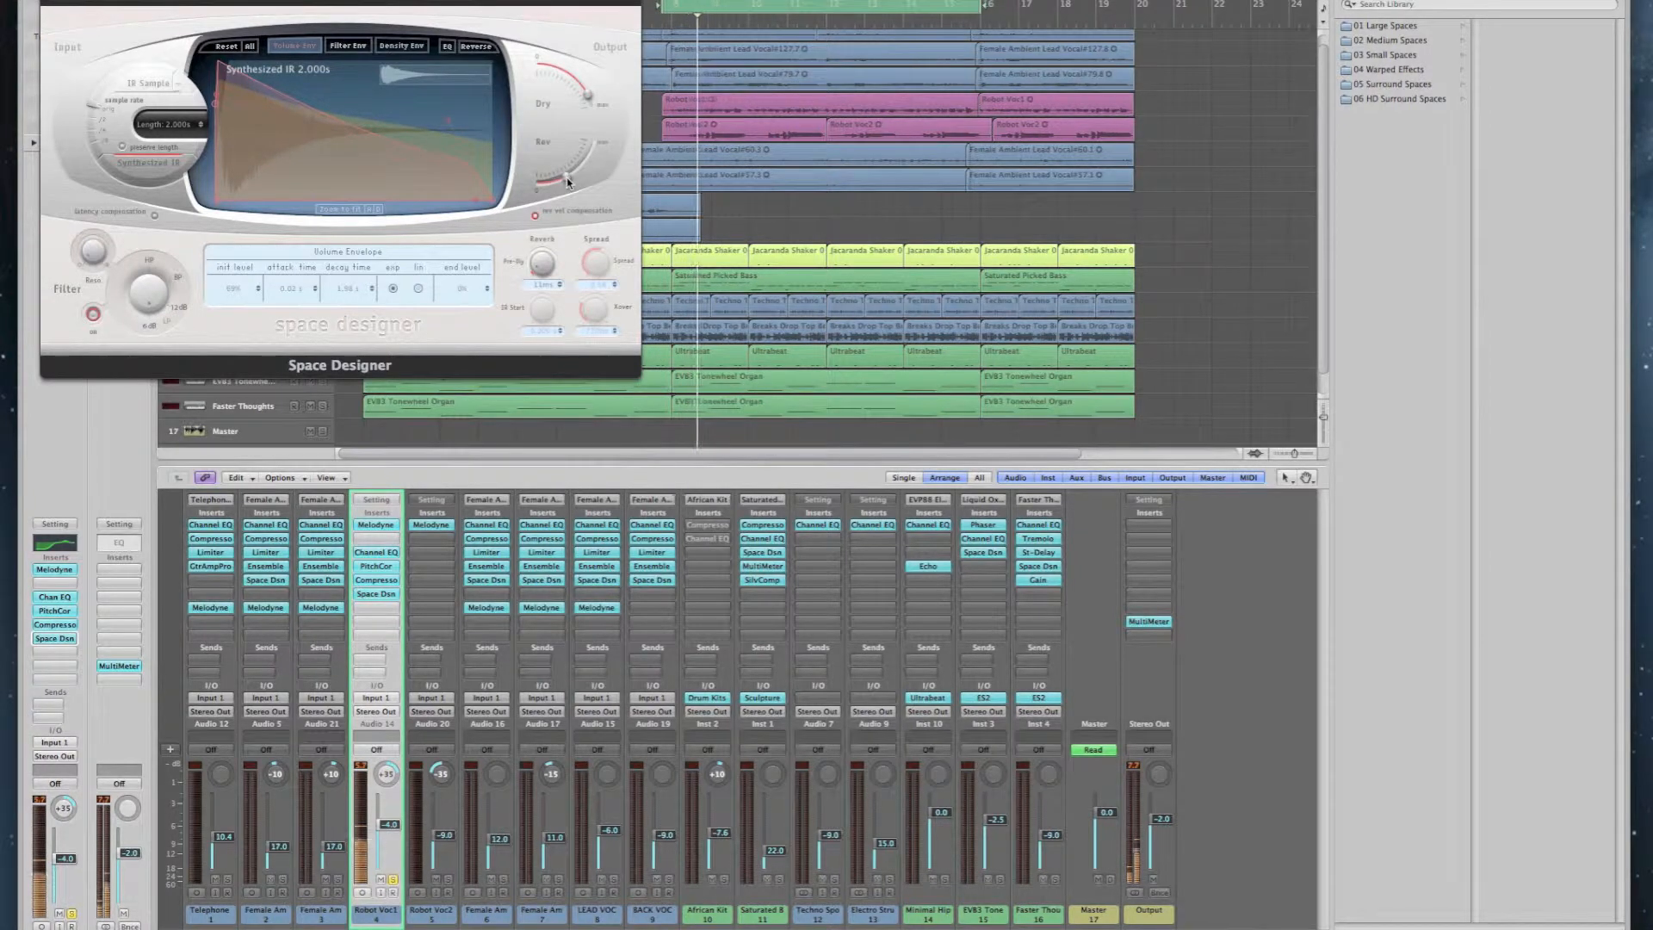
key(space)
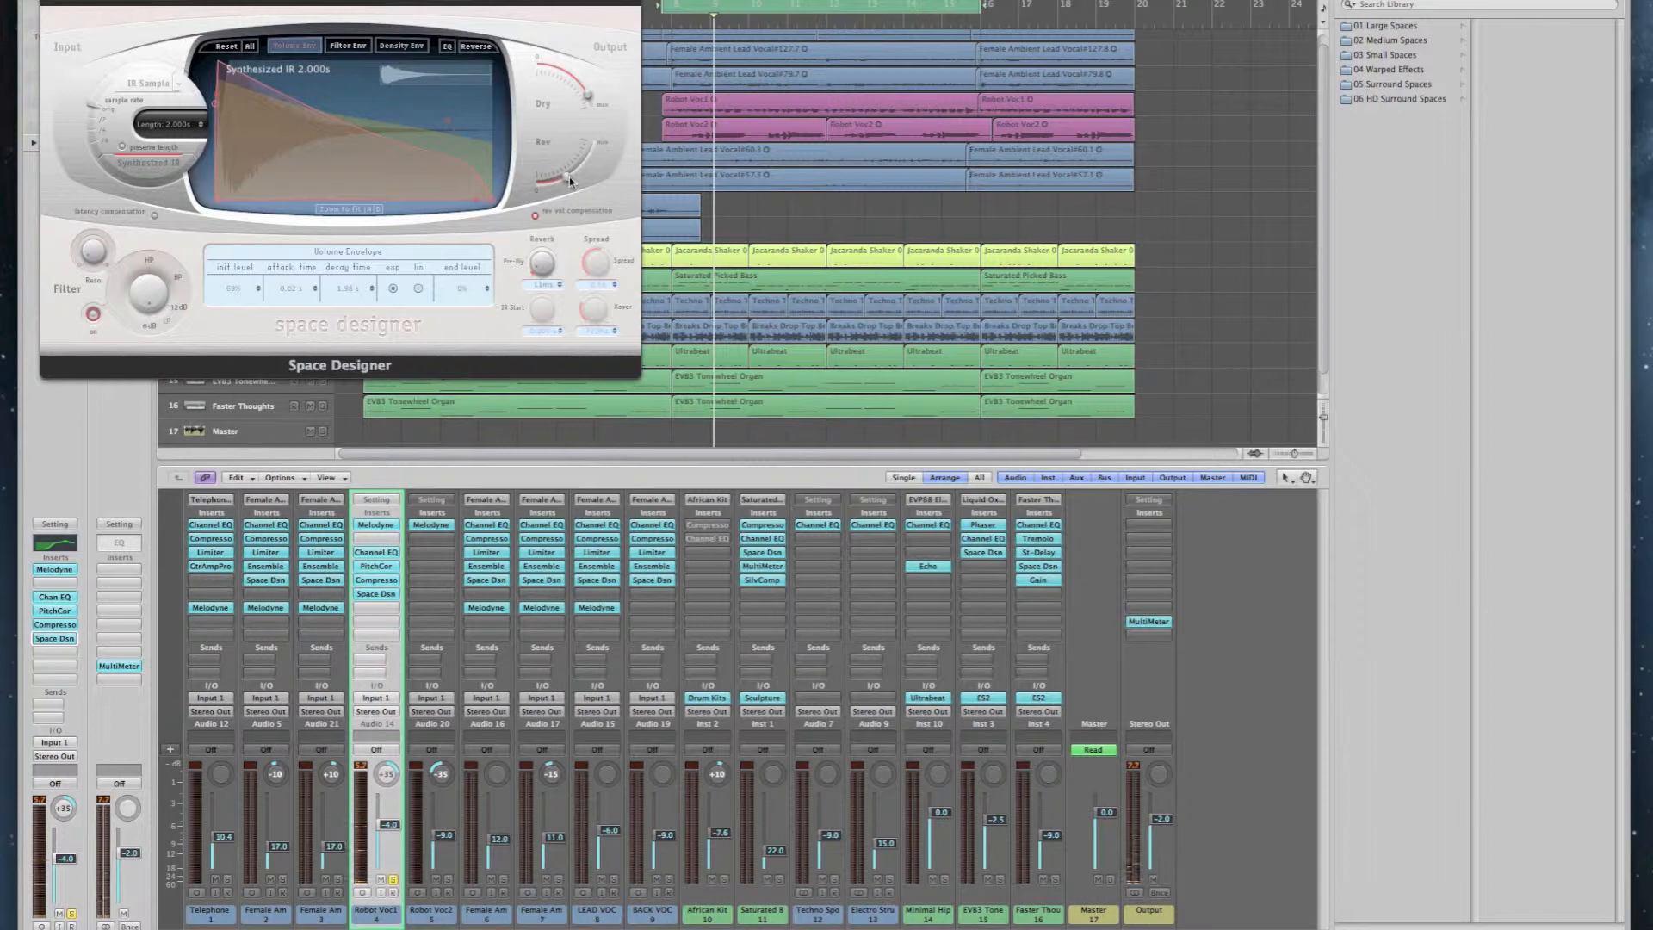
drag(570, 177, 555, 187)
key(space)
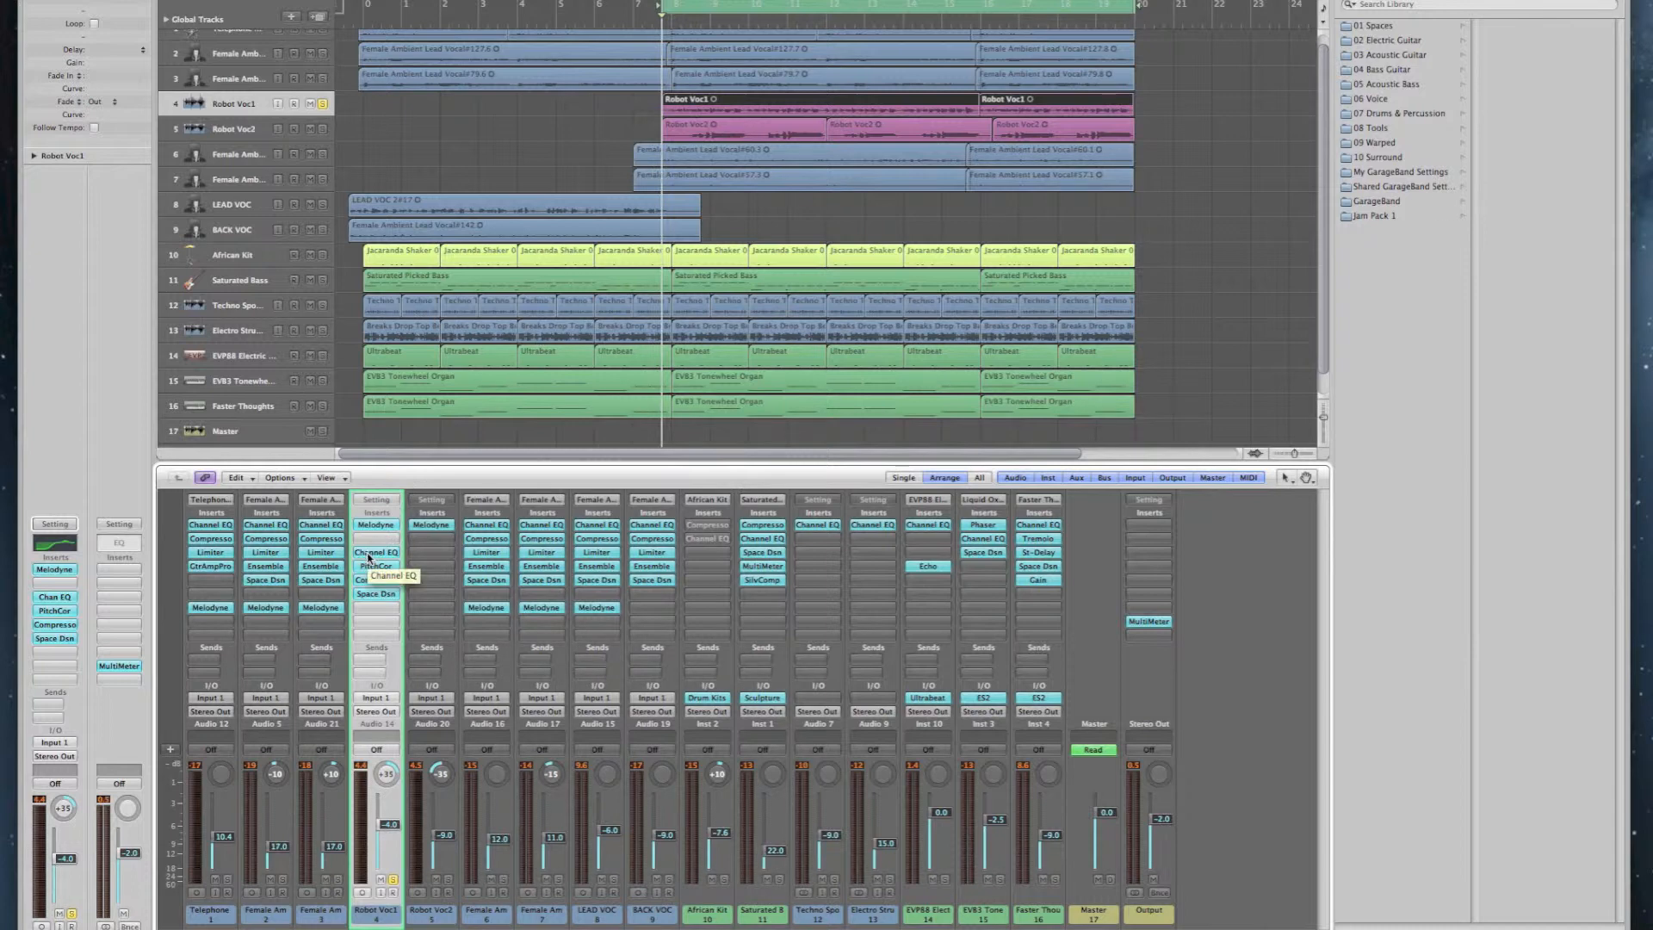
Step: Copy the Channel EQ, Pitch Correction, Compressor and Space Designer inserts from Robot Voc1 to the matching slots of Robot Voc2
drag(368, 557, 429, 556)
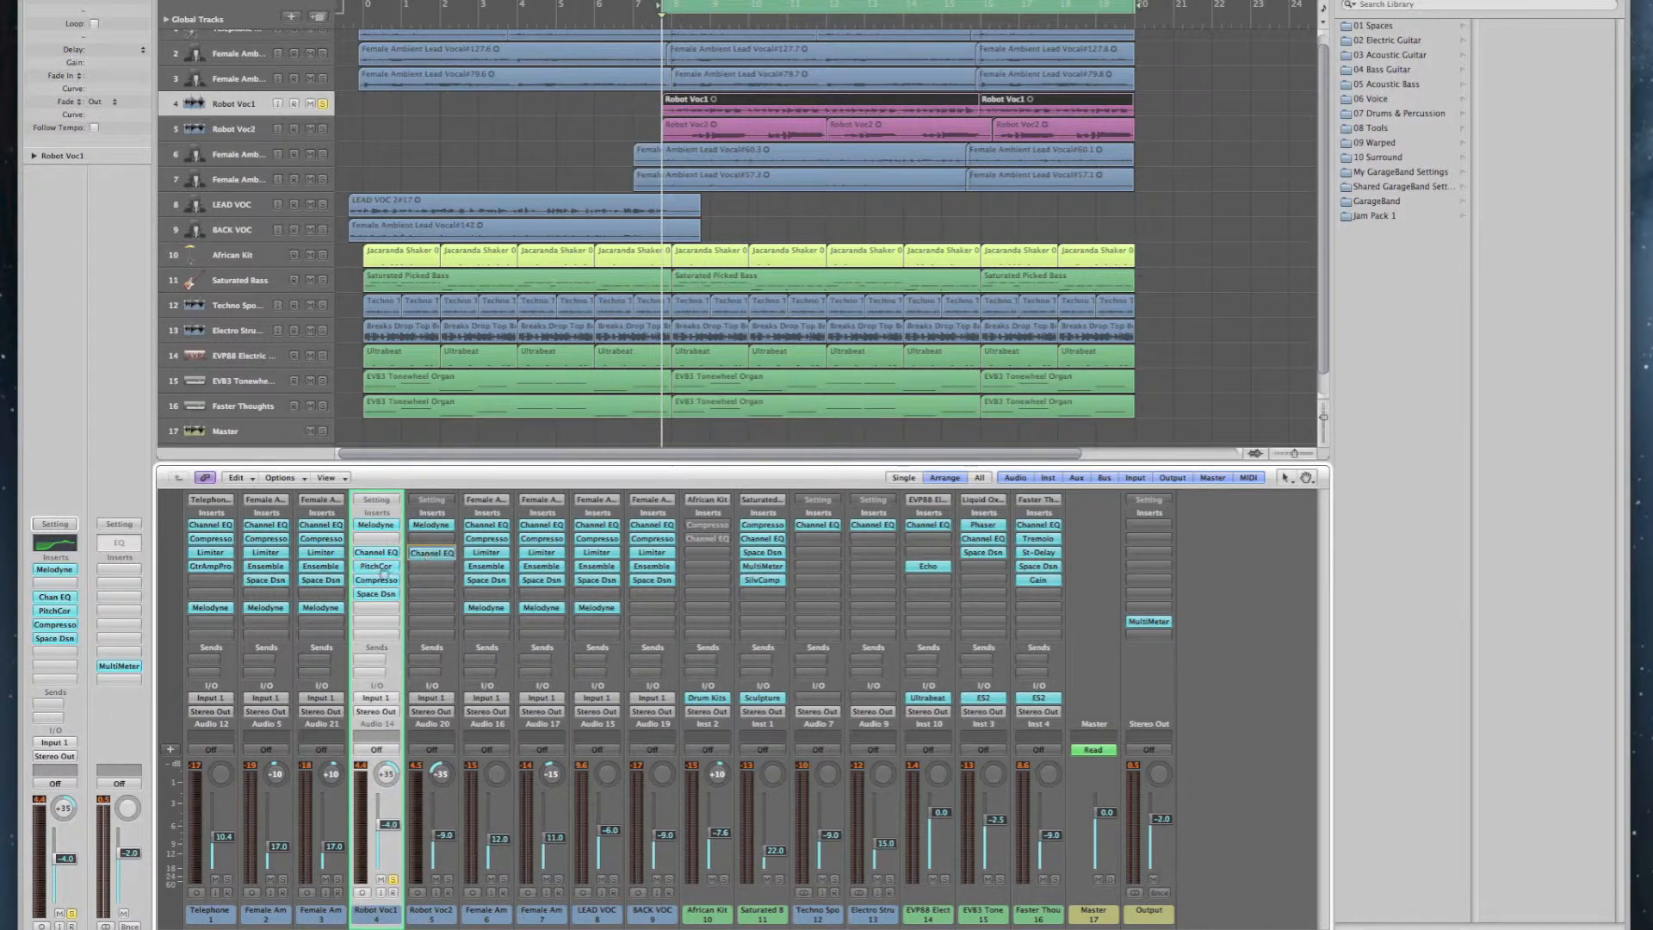
drag(372, 567, 433, 601)
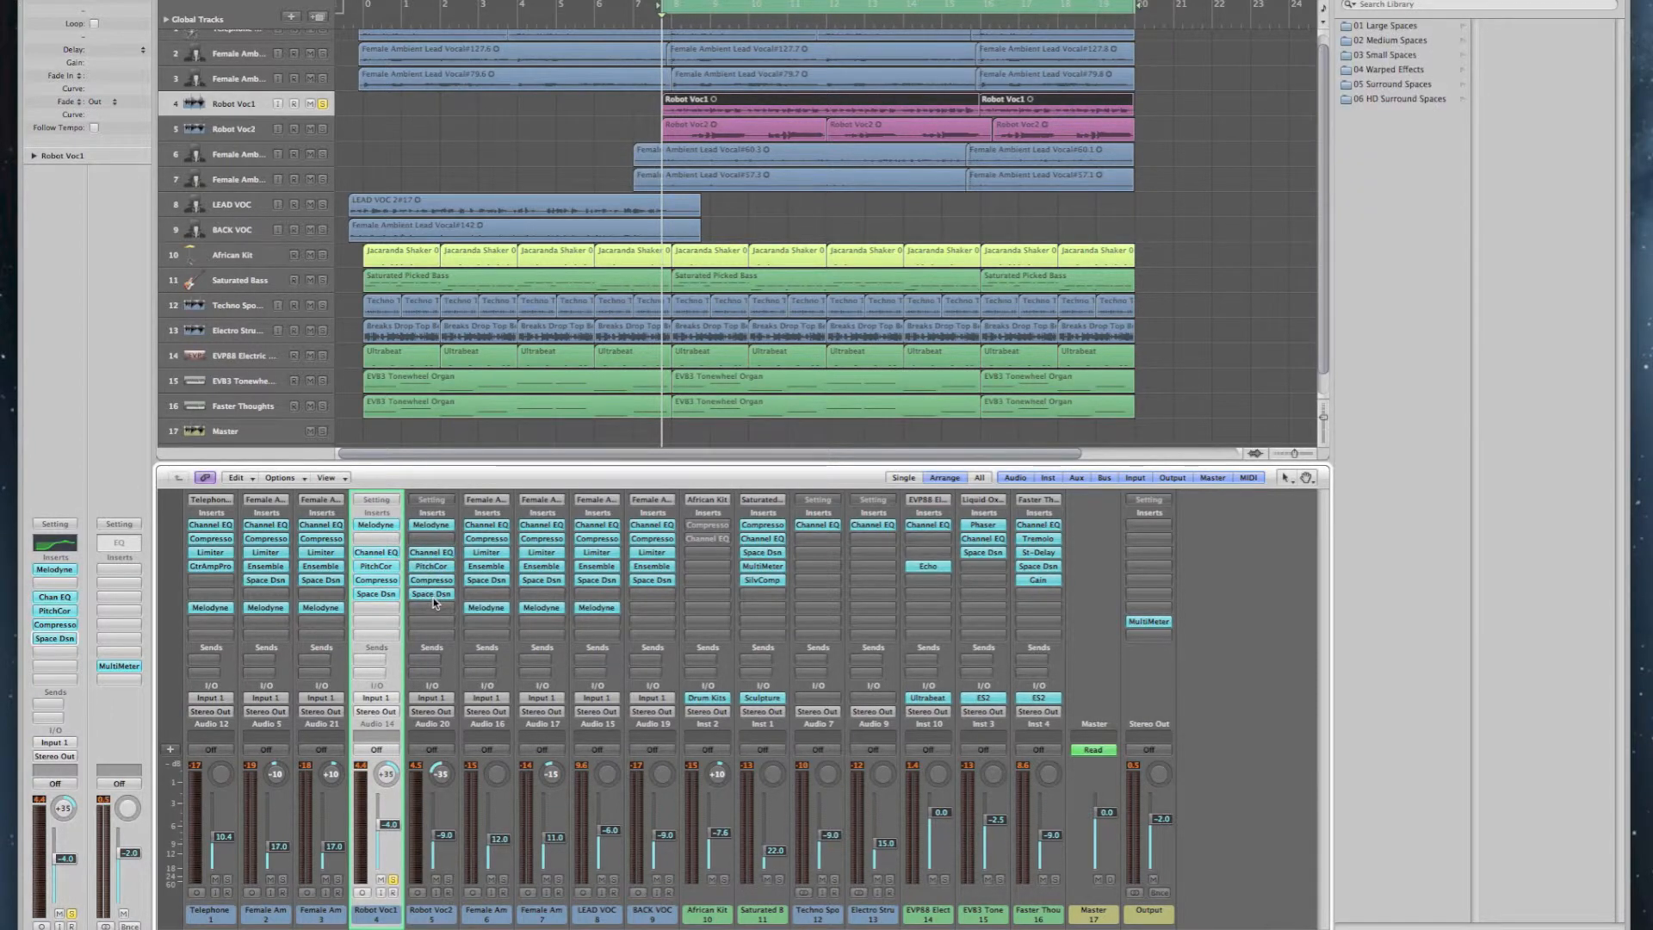
Step: Solo Robot Voc2 and play both robot vocals together, and unsolo both tracks to hear the full mix
click(322, 129)
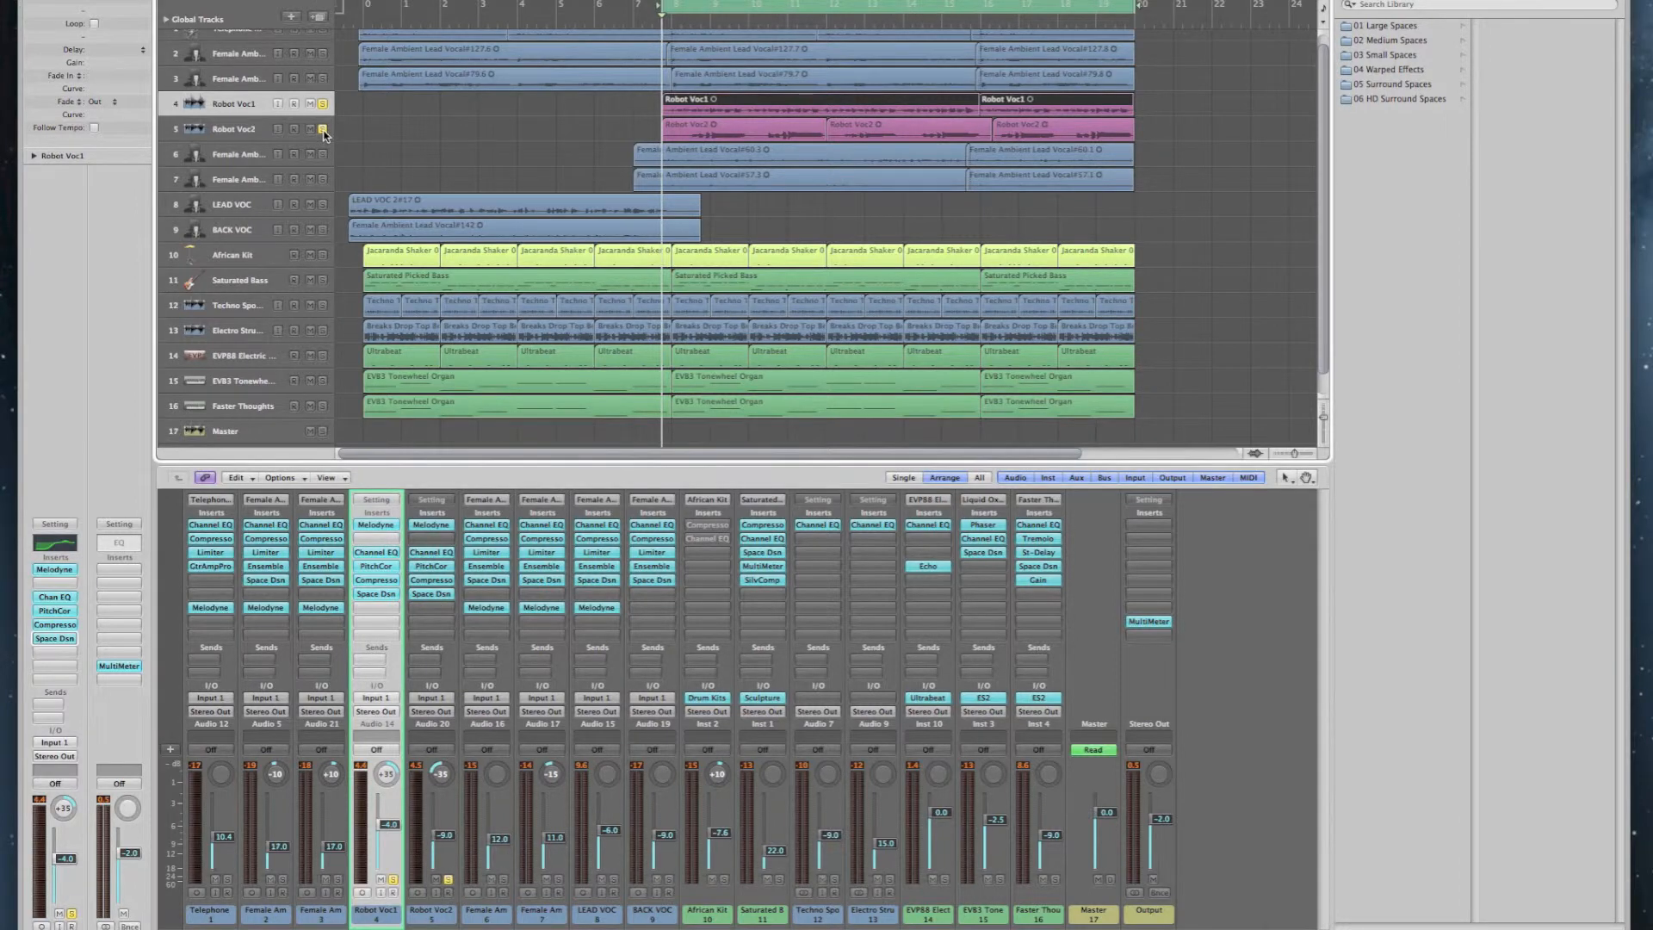
key(space)
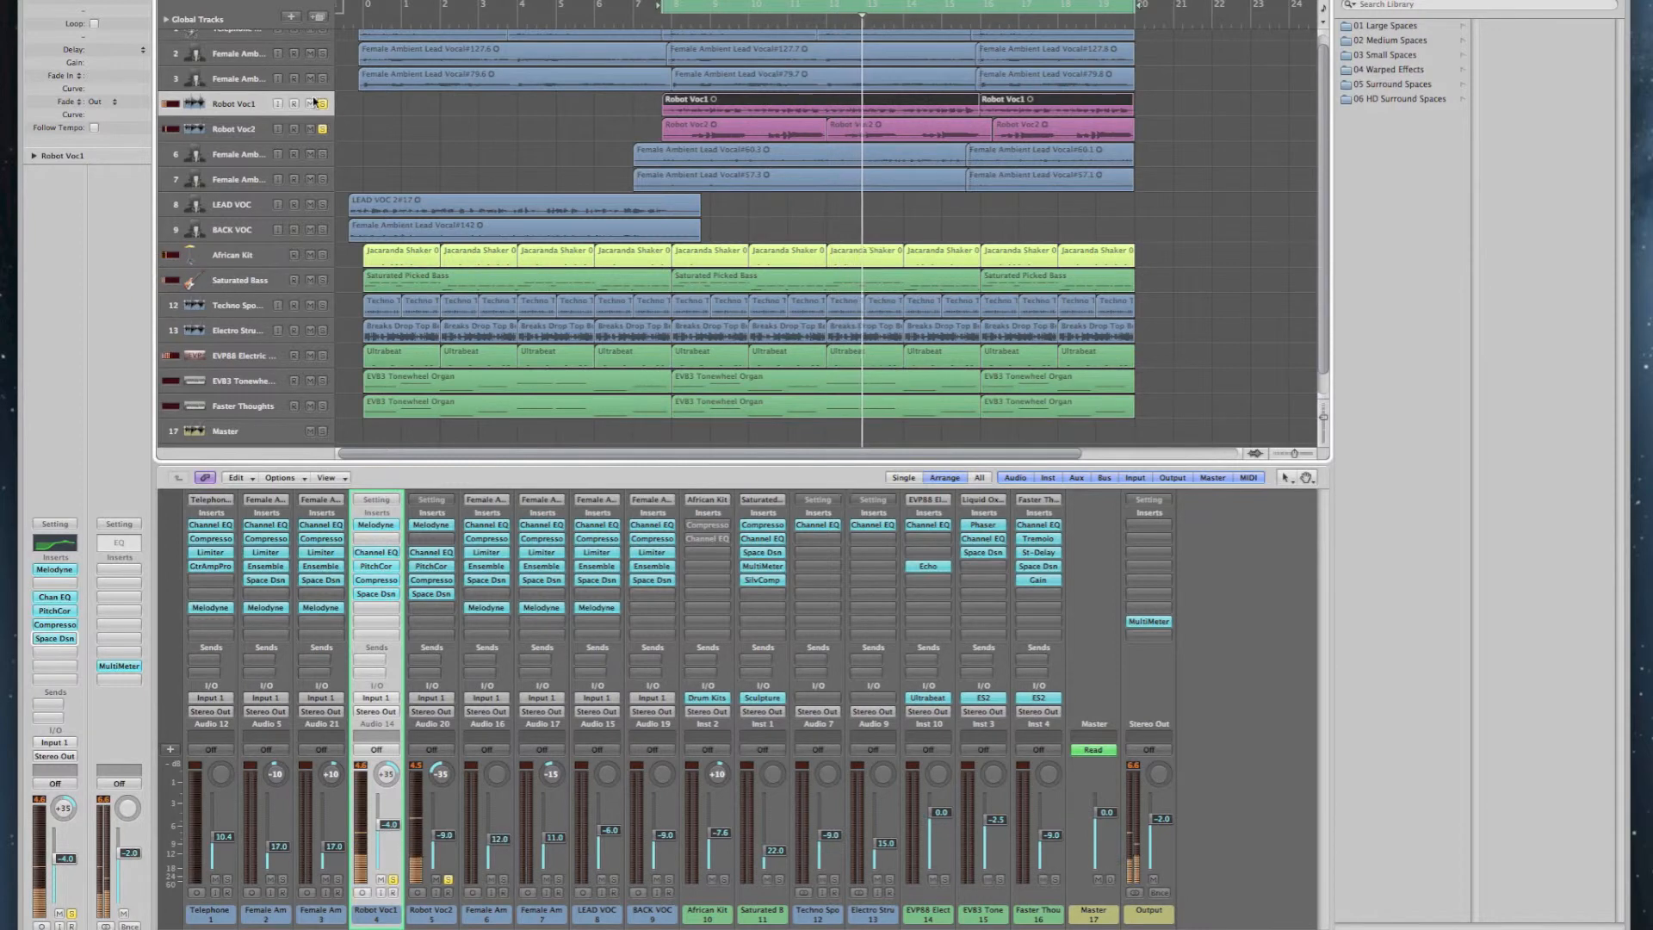
click(323, 103)
click(322, 129)
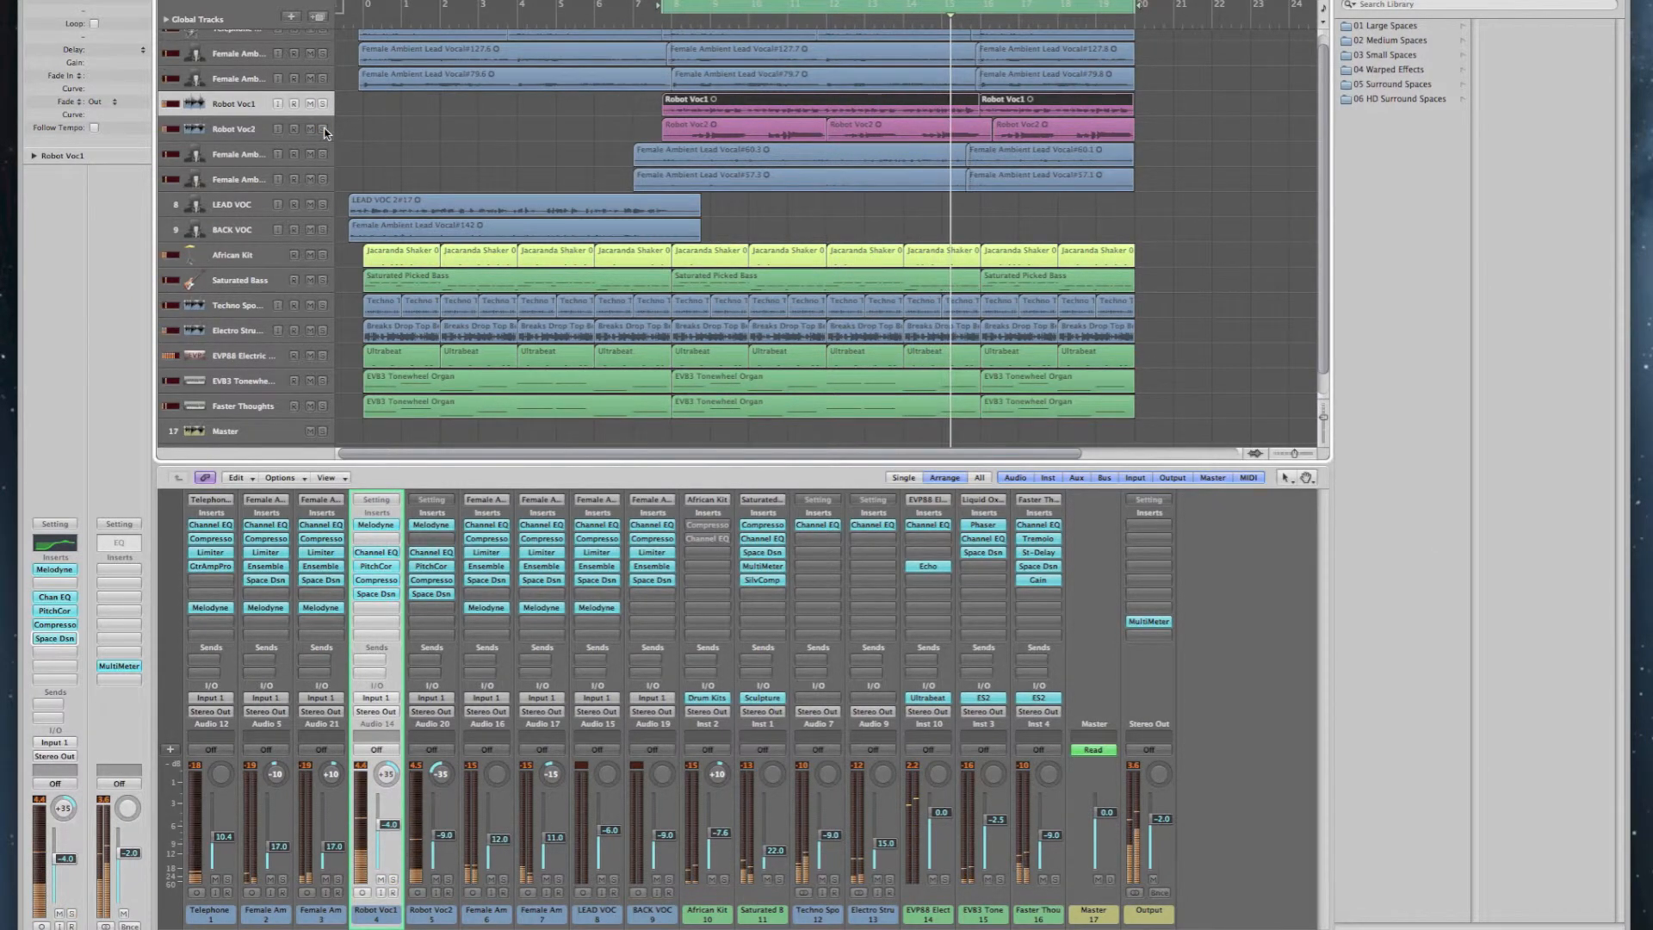